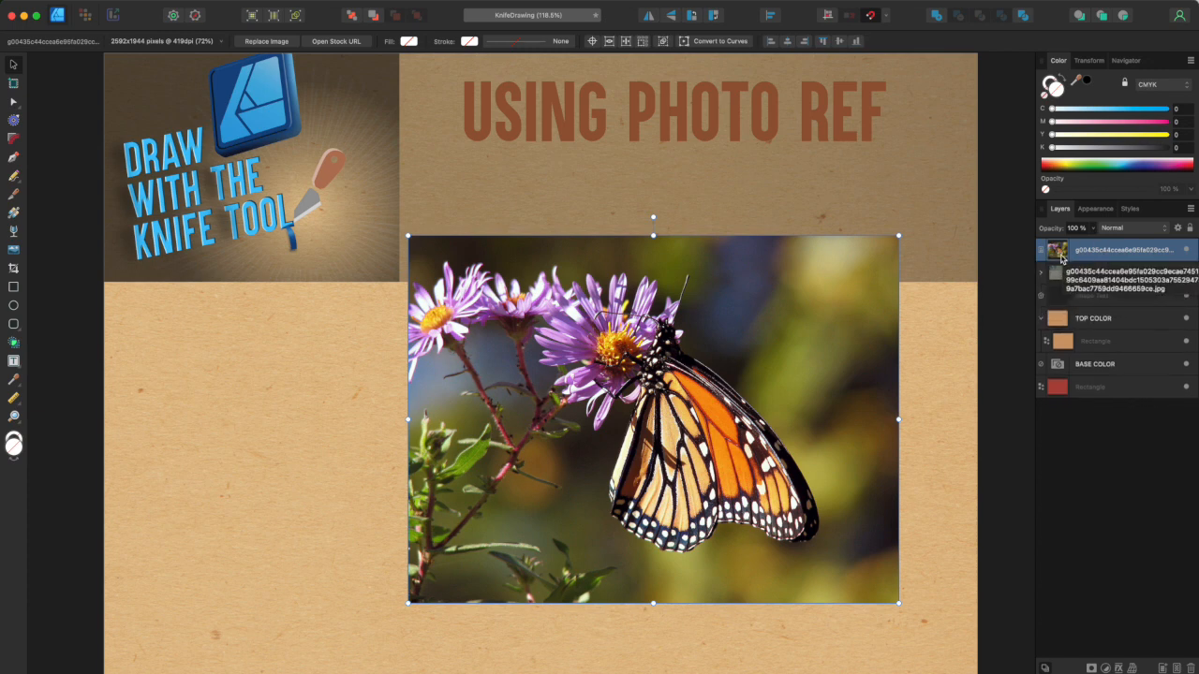
# Step: Move the butterfly photo layer directly above the TOP COLOR layer and lock it at 53% opacity
pyautogui.moveTo(1057, 253); pyautogui.dragTo(1068, 314)
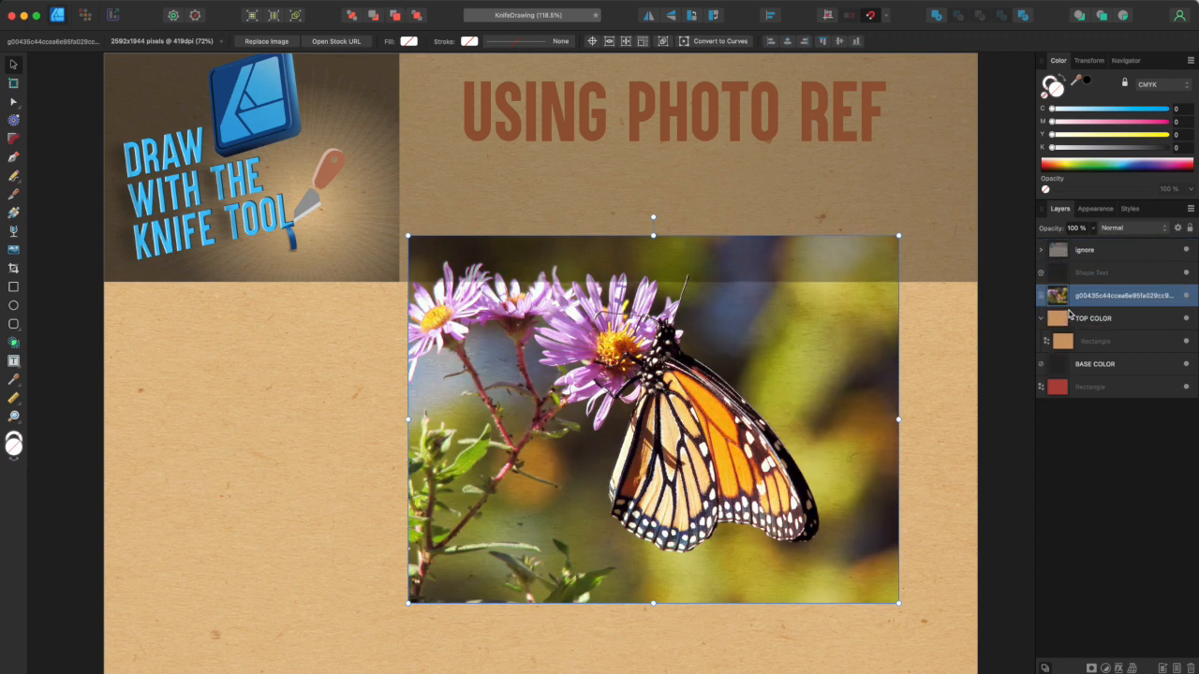
pyautogui.click(1157, 233)
pyautogui.click(1089, 228)
pyautogui.click(1092, 229)
pyautogui.moveTo(1093, 244); pyautogui.dragTo(1043, 243)
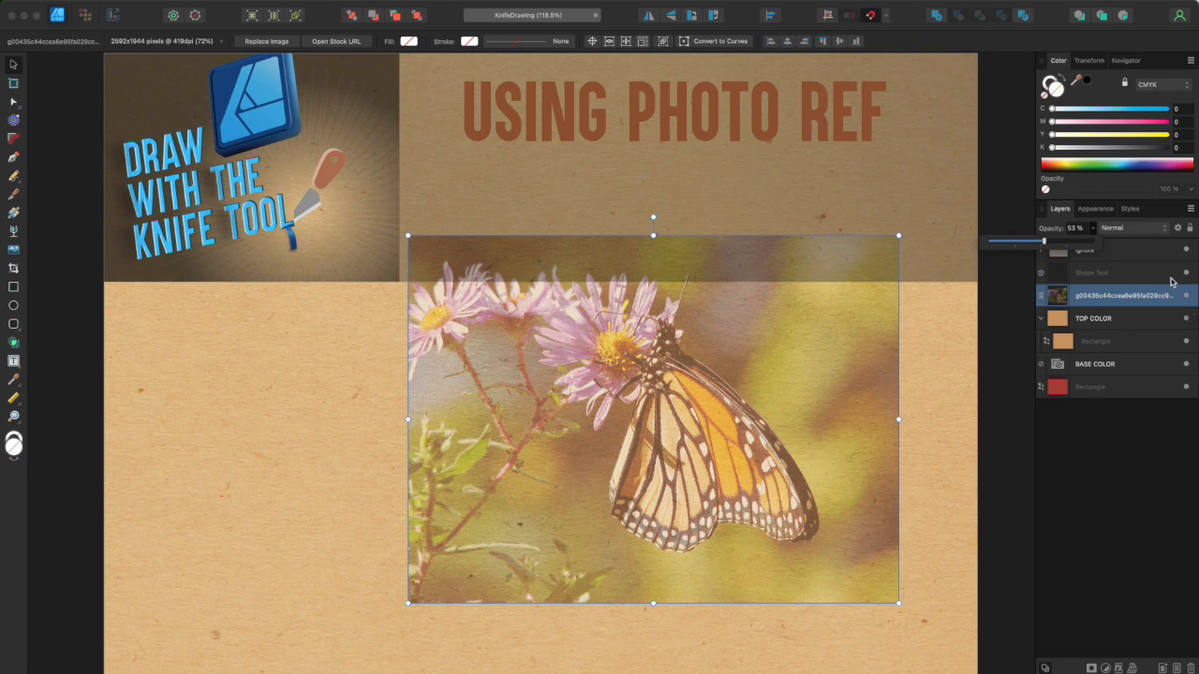
pyautogui.click(1189, 227)
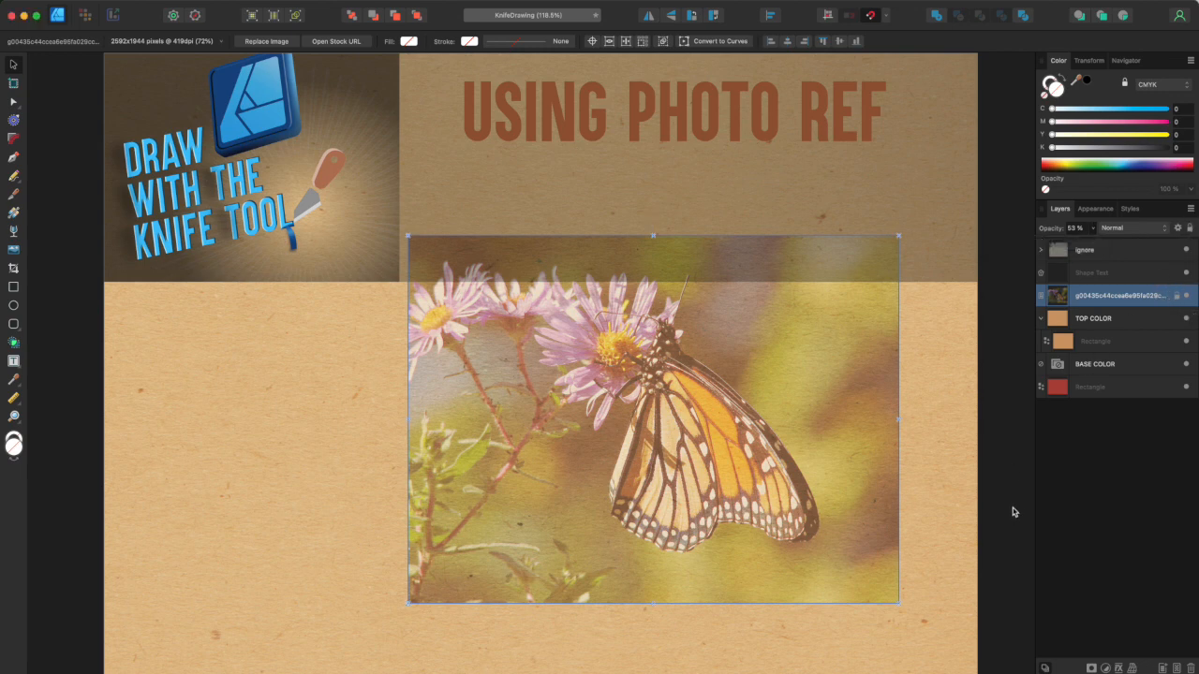
# Step: Cut the rectangle in TOP COLOR with the Knife tool, tracing the butterfly's wing segments and a jagged outline around the wings
pyautogui.click(1068, 341)
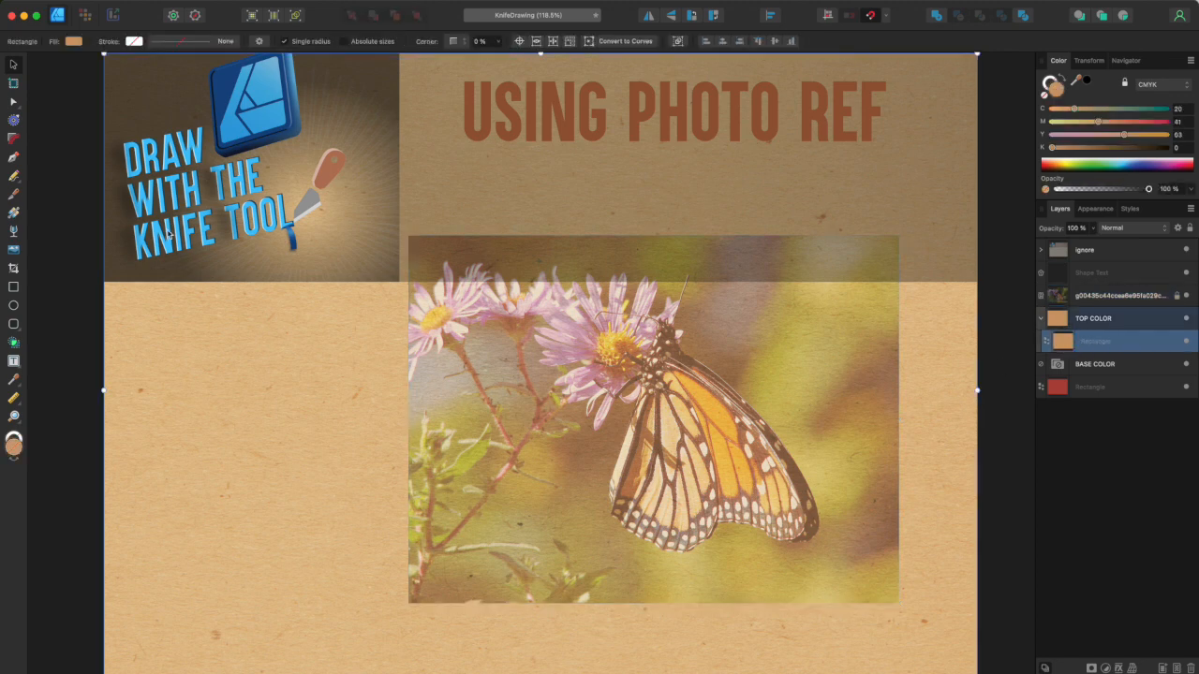
pyautogui.click(13, 197)
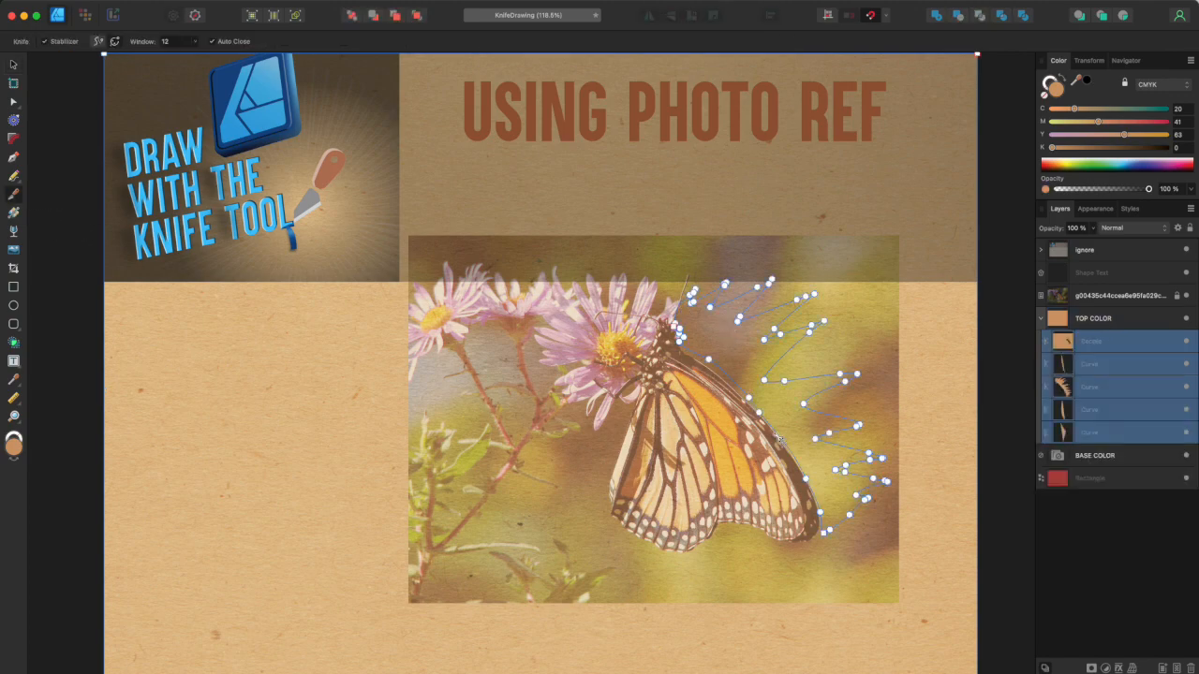
pyautogui.scroll(5, 782, 446)
pyautogui.moveTo(862, 631); pyautogui.dragTo(860, 639)
pyautogui.moveTo(648, 354); pyautogui.dragTo(660, 347)
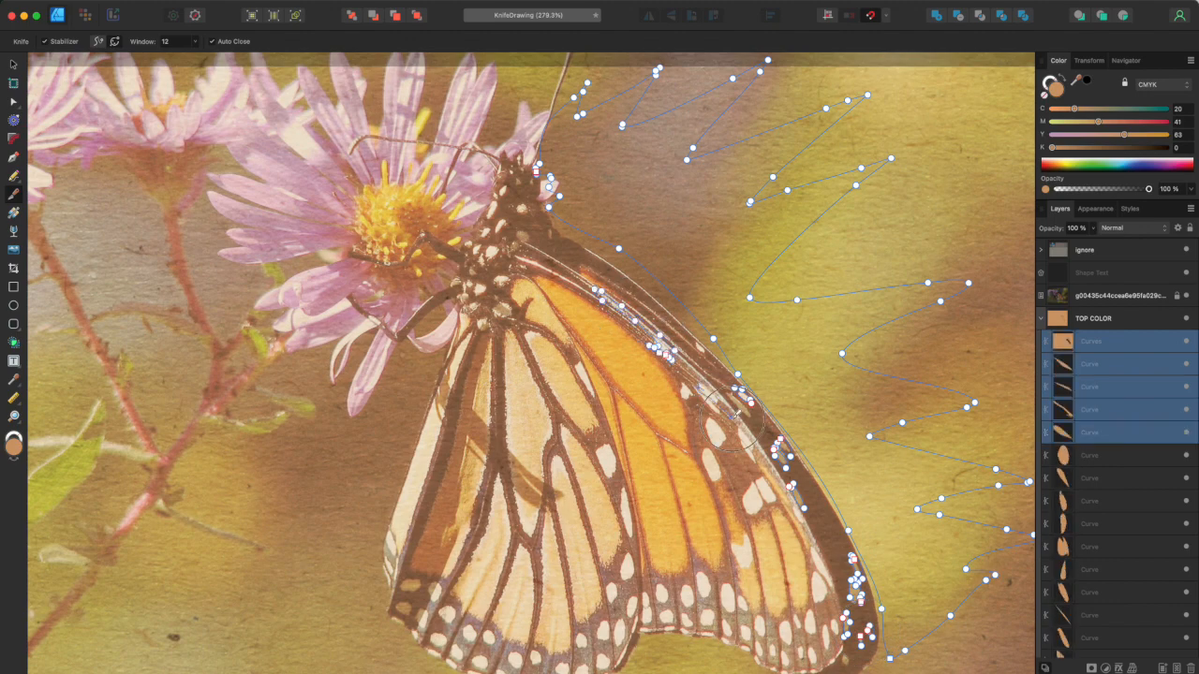
pyautogui.moveTo(709, 387); pyautogui.dragTo(744, 398)
pyautogui.moveTo(536, 280)
pyautogui.mouseDown()
pyautogui.moveTo(683, 431)
pyautogui.moveTo(672, 448)
pyautogui.mouseUp()
pyautogui.moveTo(750, 522); pyautogui.dragTo(773, 537)
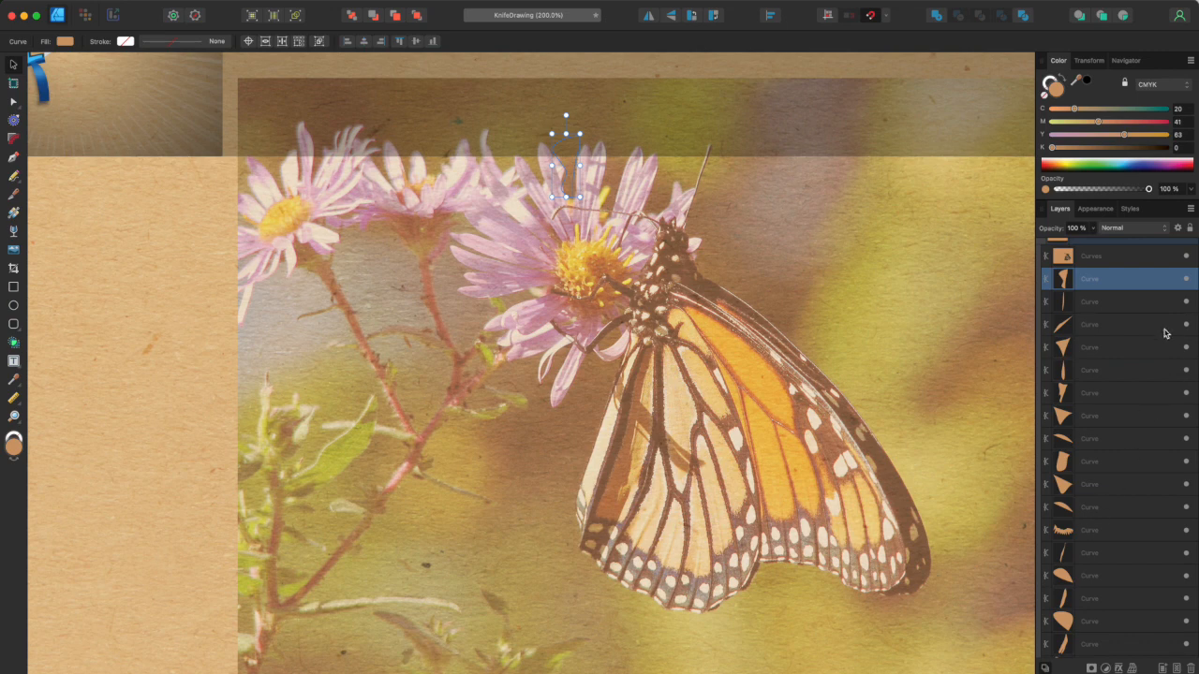
# Step: Delete all the cut-out curve pieces in TOP COLOR, keeping only the large Curves object
pyautogui.scroll(-10, 1167, 337)
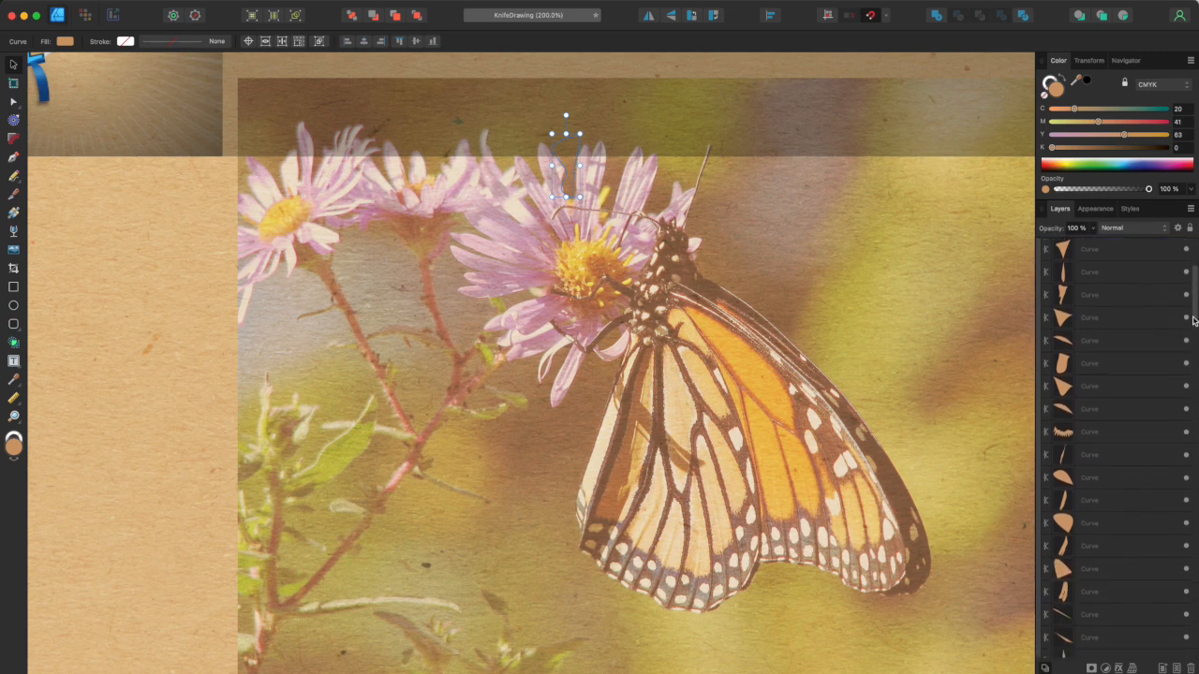
pyautogui.scroll(-10, 1175, 475)
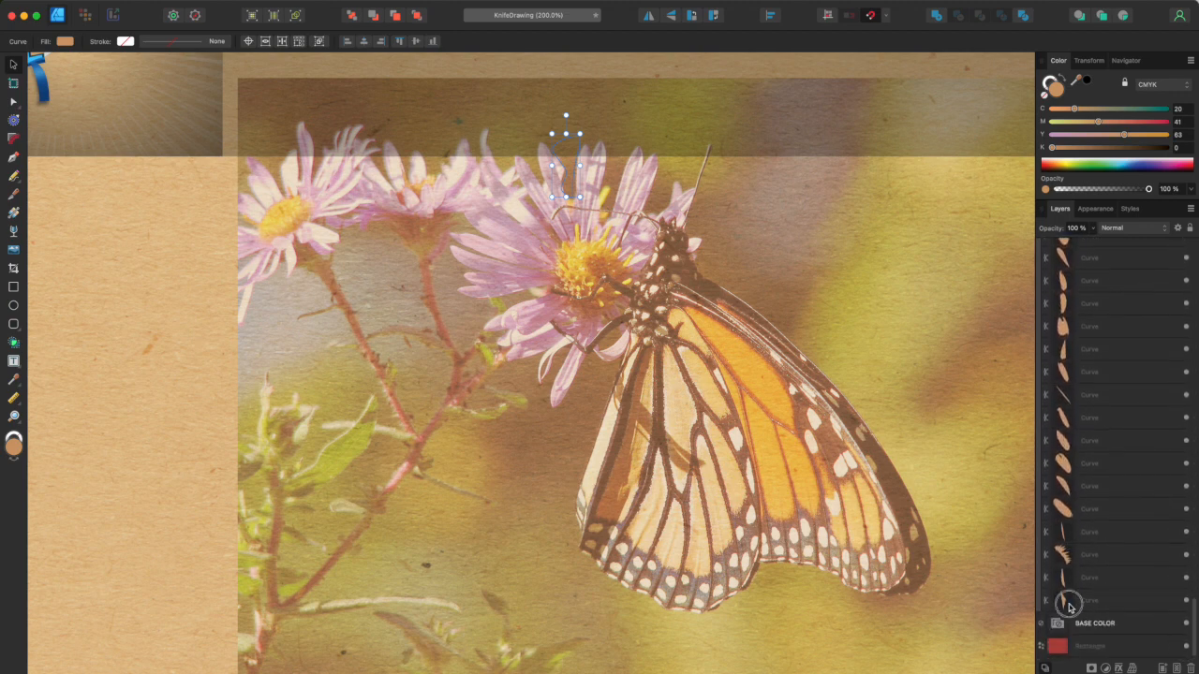
pyautogui.click(1064, 599)
pyautogui.scroll(20, 1194, 635)
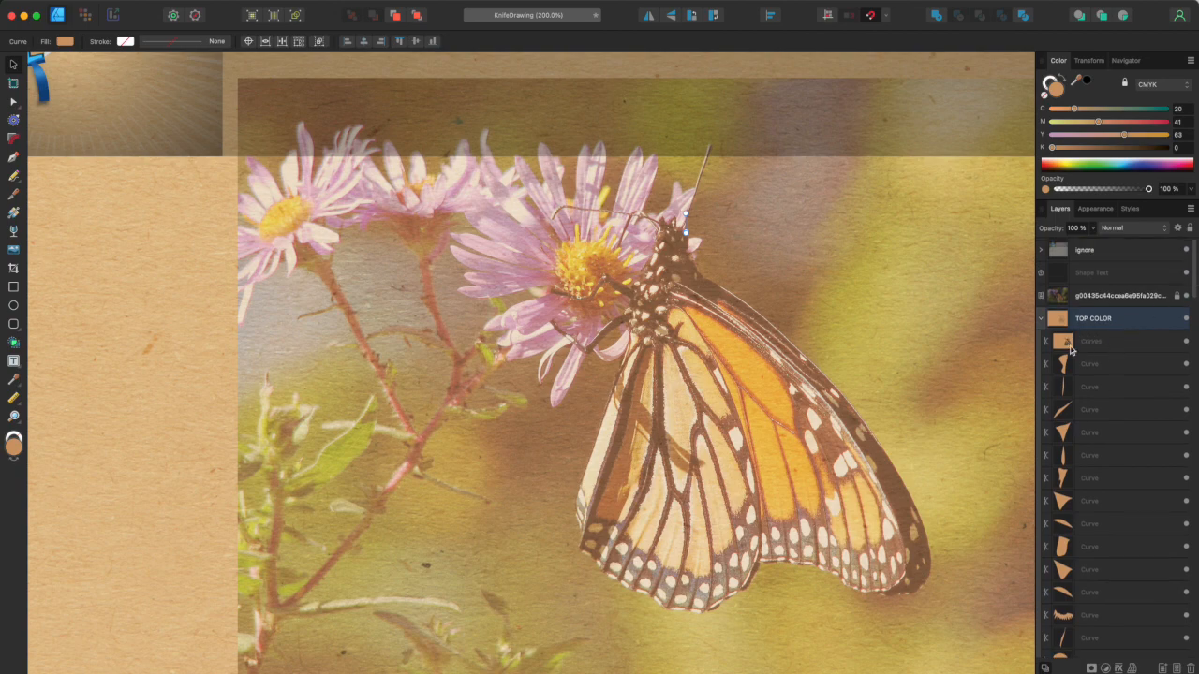
pyautogui.keyDown('shift'); pyautogui.click(1077, 367); pyautogui.keyUp('shift')
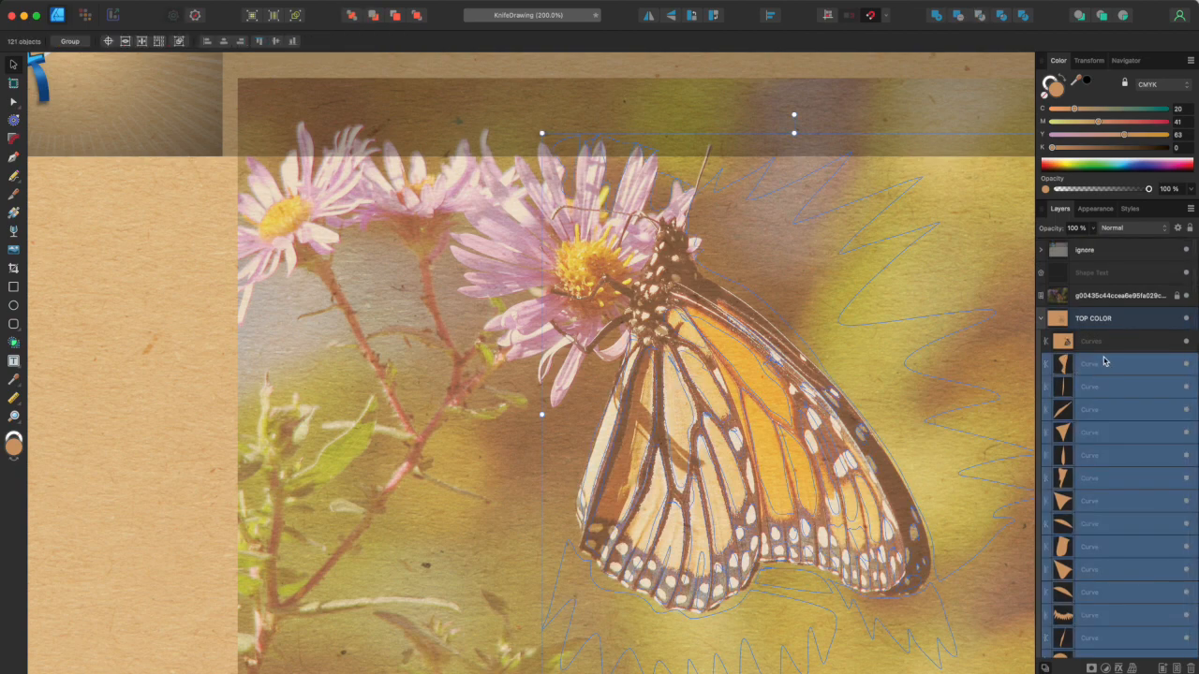
pyautogui.press('Delete')
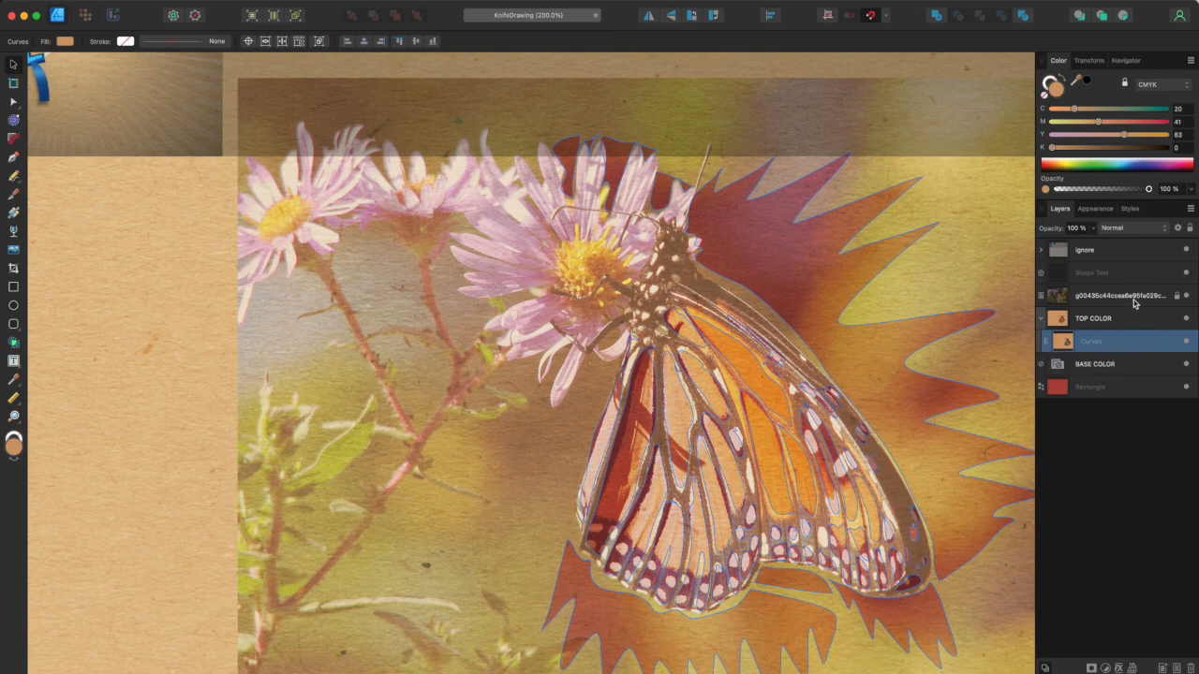
# Step: Hide the butterfly photo and the PAPER TEXTURE layer in the Ignore group
pyautogui.click(1186, 296)
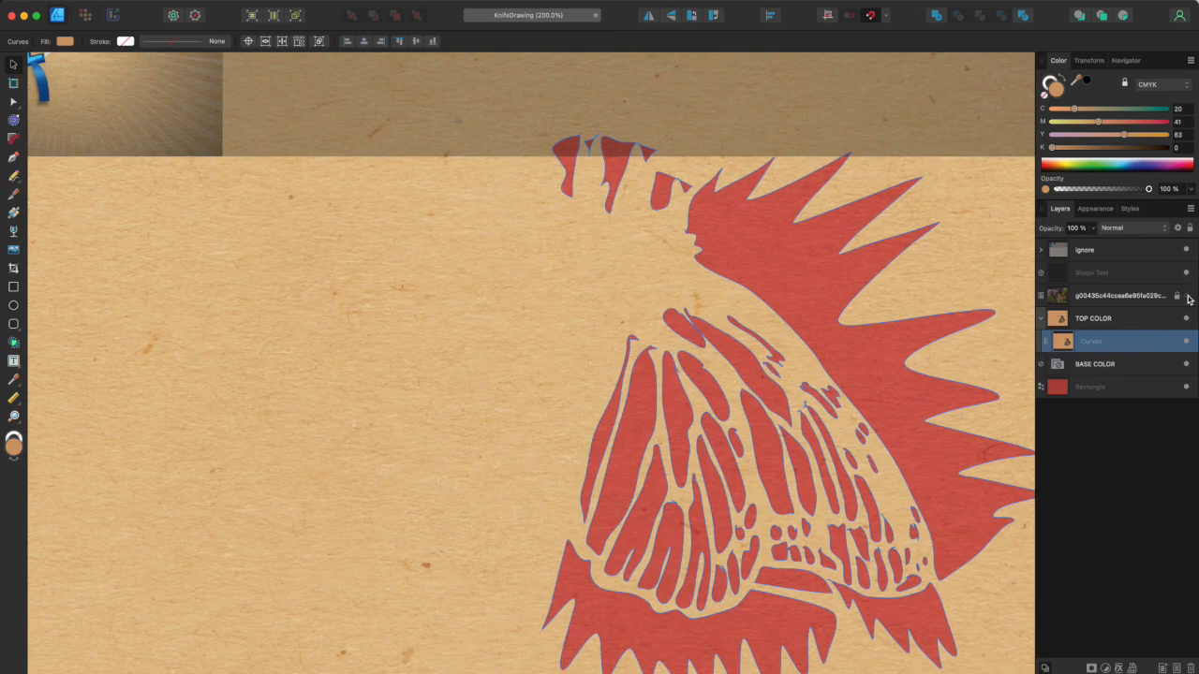
pyautogui.click(1003, 295)
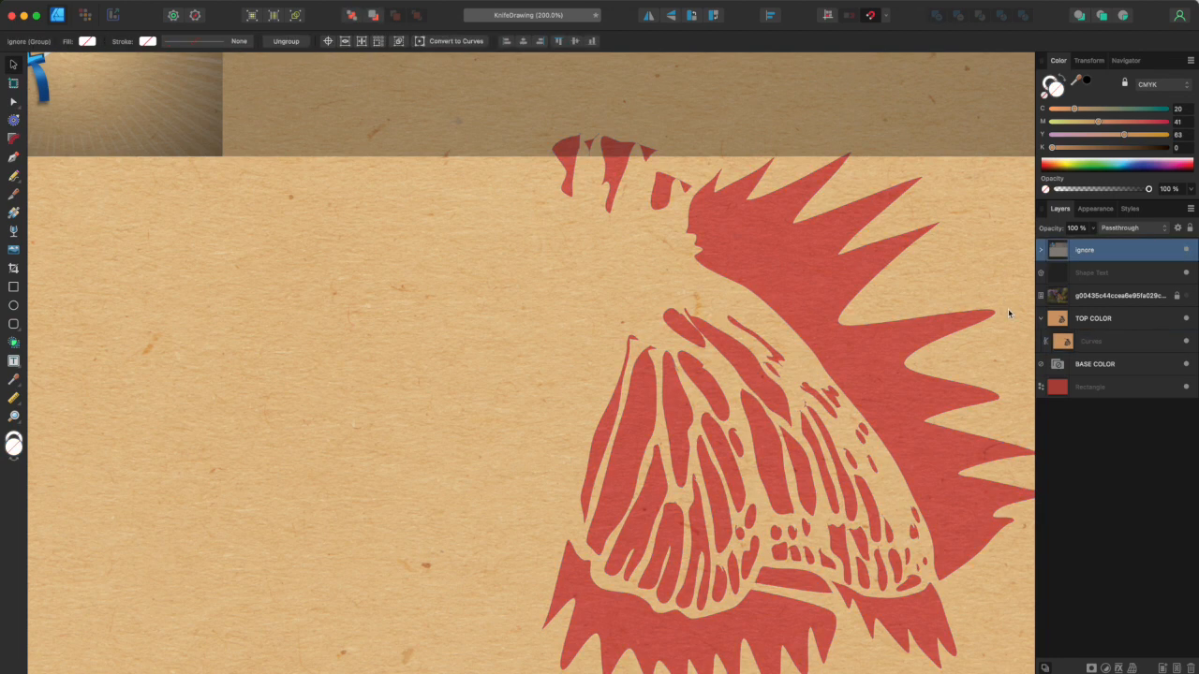
pyautogui.rightClick(1064, 394)
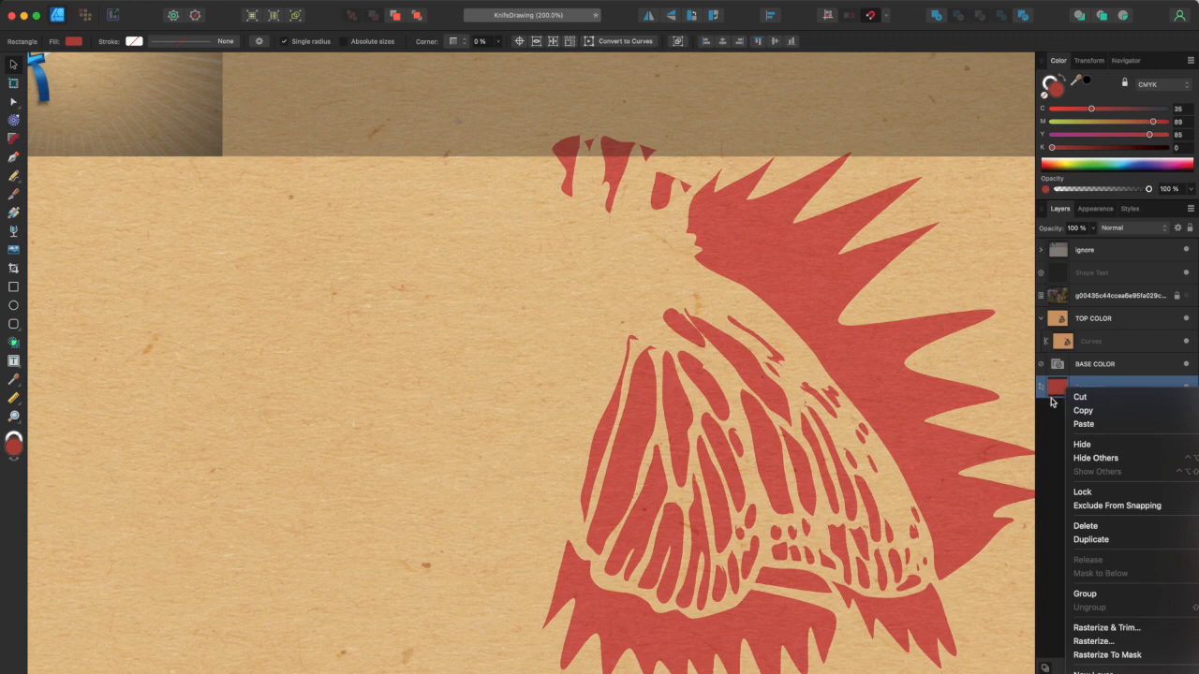
pyautogui.click(1051, 417)
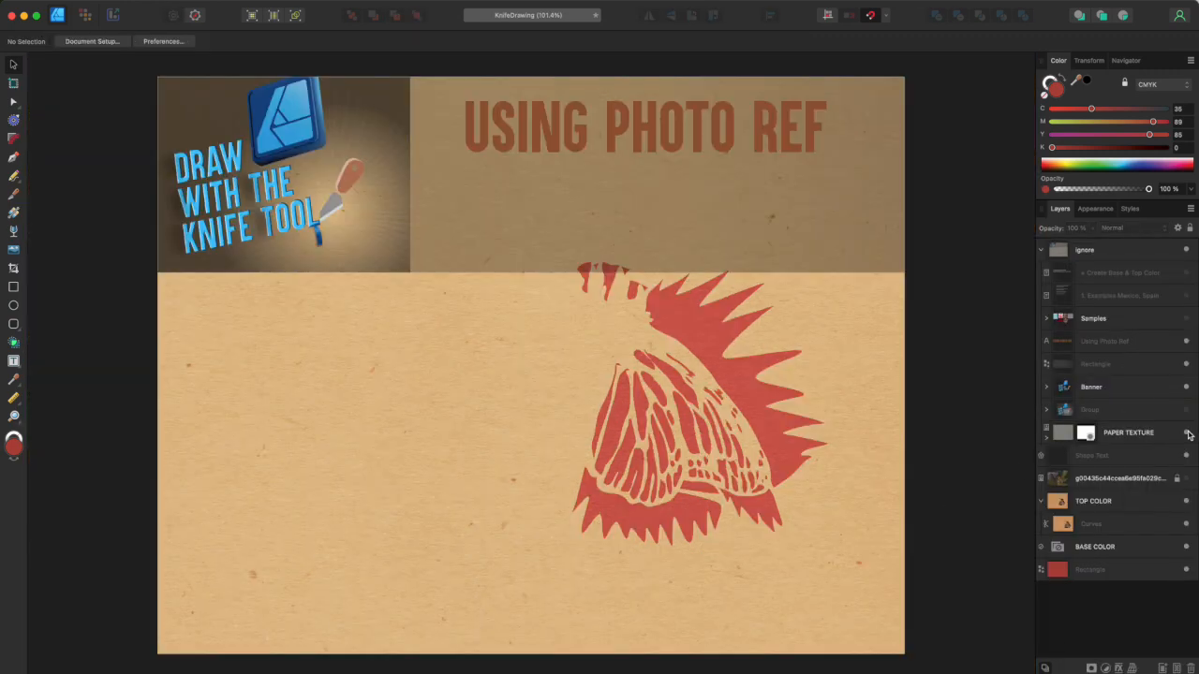
pyautogui.click(1187, 433)
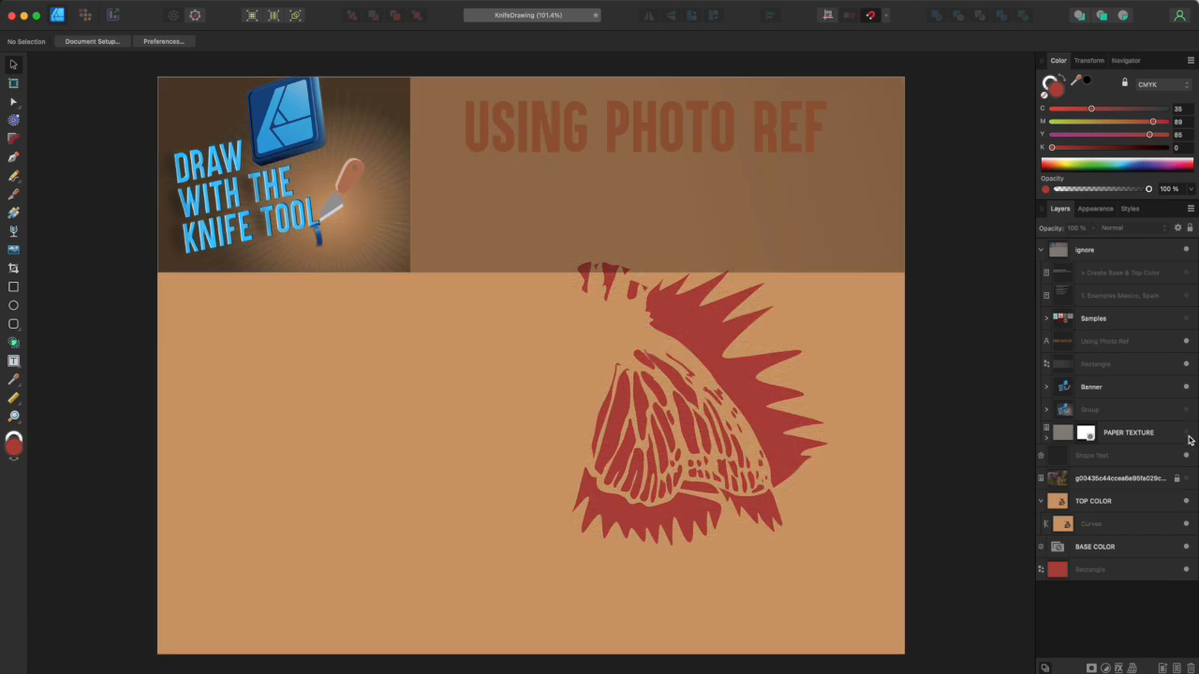
pyautogui.click(1043, 251)
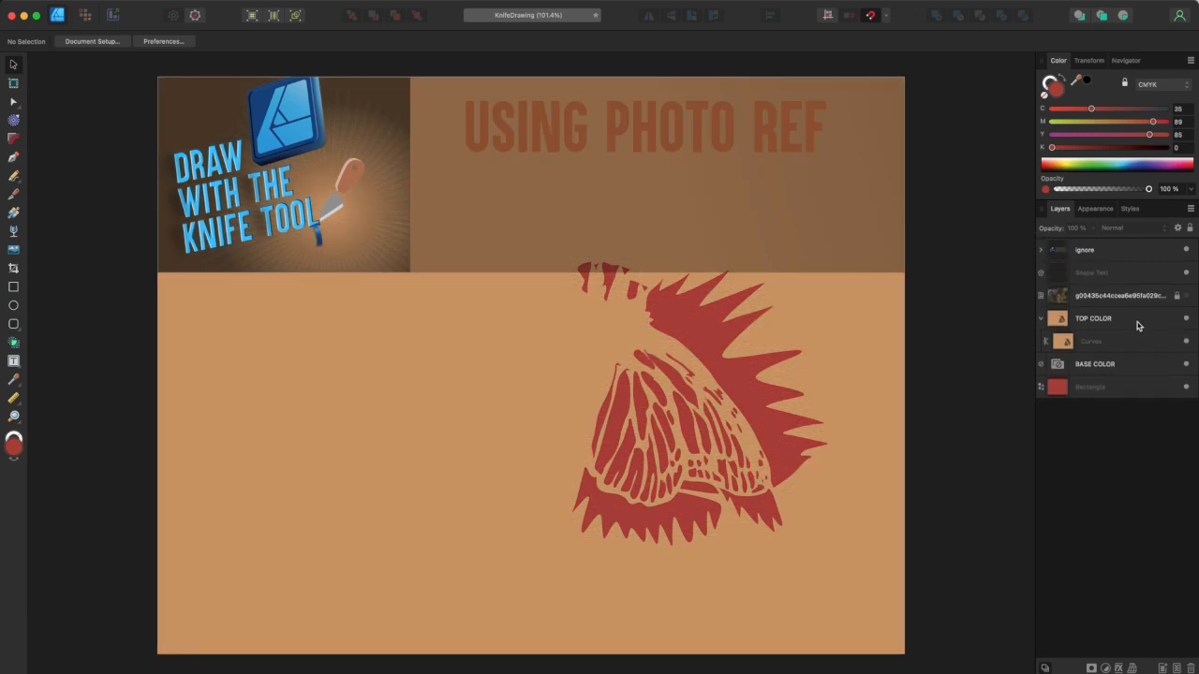
# Step: Hide TOP COLOR and draw a yellow-green ellipse above the red base rectangle, filled with C 35, M 12, Y 85, K 0
pyautogui.click(1185, 320)
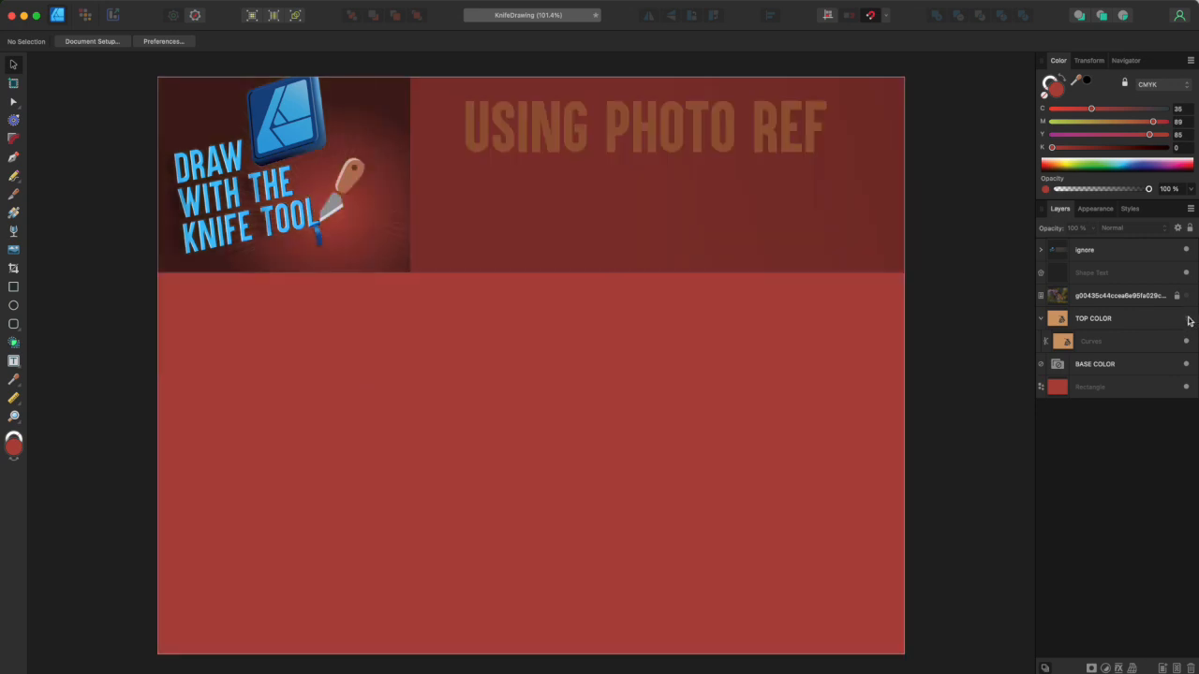
pyautogui.click(1061, 391)
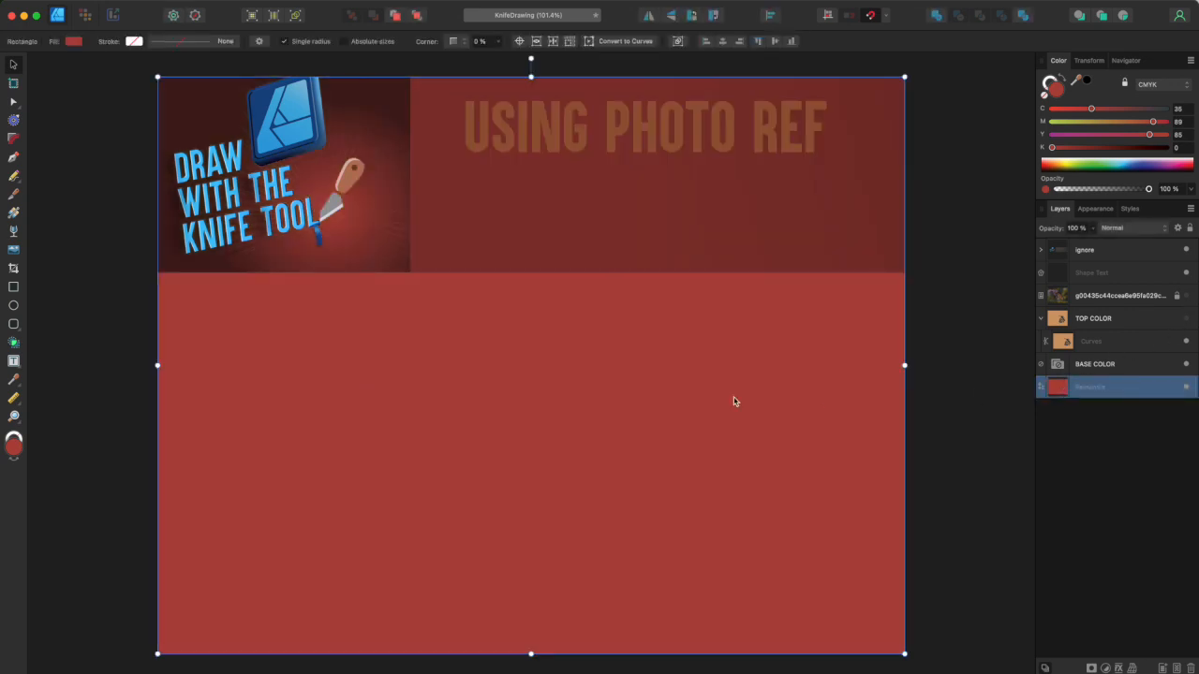
pyautogui.click(14, 306)
pyautogui.moveTo(539, 362); pyautogui.dragTo(660, 477)
pyautogui.moveTo(1073, 123); pyautogui.dragTo(1064, 122)
# Step: Draw two smaller ellipses overlapping the yellow-green one, the first blue and the second green with C 90, M 23, Y 100, K 0
pyautogui.moveTo(556, 435); pyautogui.dragTo(652, 521)
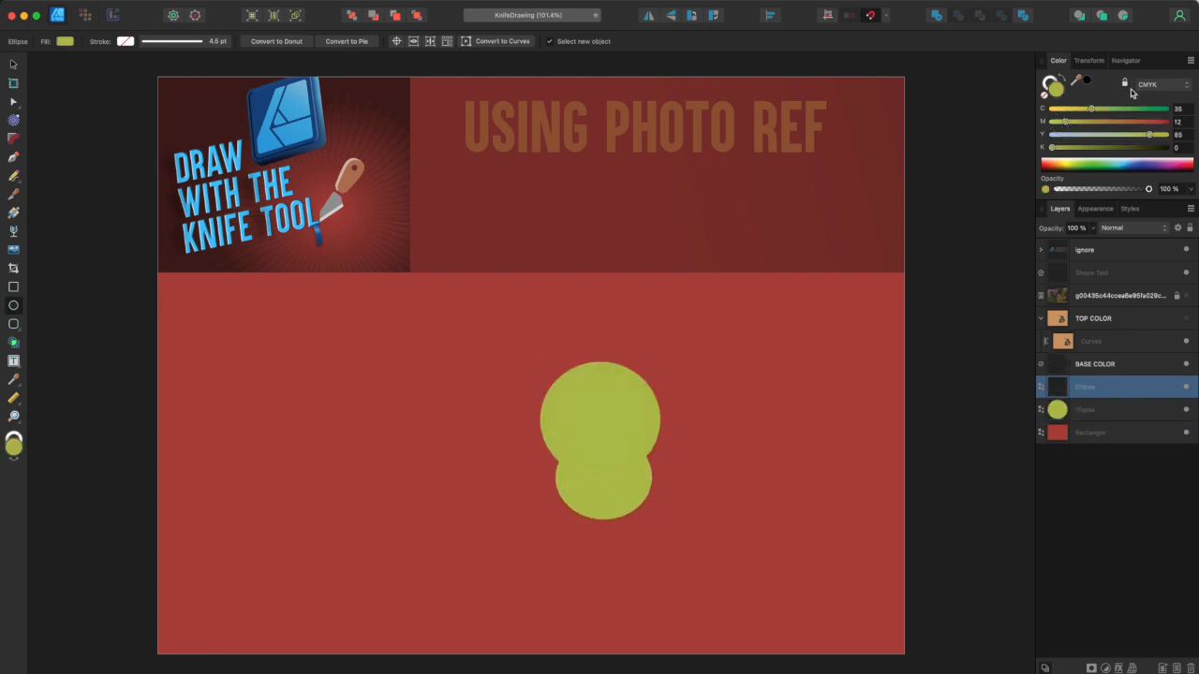
pyautogui.moveTo(1147, 123)
pyautogui.mouseDown()
pyautogui.moveTo(1064, 137)
pyautogui.moveTo(1154, 110)
pyautogui.mouseUp()
pyautogui.moveTo(514, 427); pyautogui.dragTo(579, 505)
pyautogui.moveTo(1124, 134); pyautogui.dragTo(1166, 134)
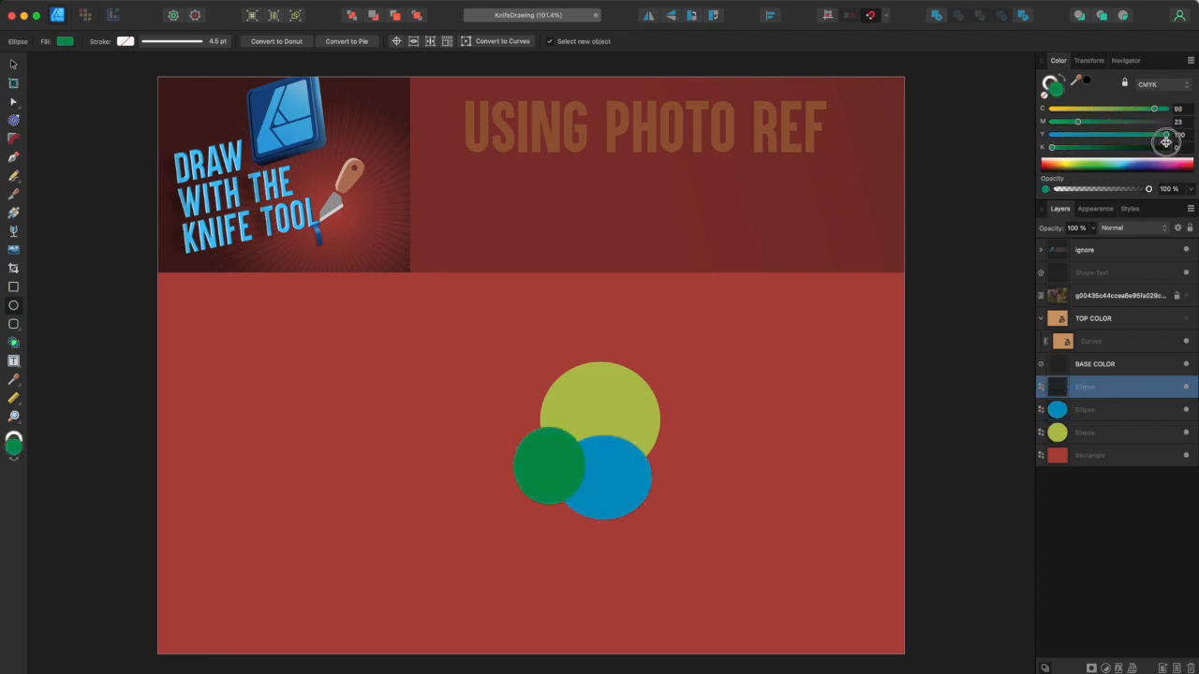
# Step: Show TOP COLOR again, and enlarge and position the three ellipses together behind the butterfly wing cutouts
pyautogui.click(1186, 319)
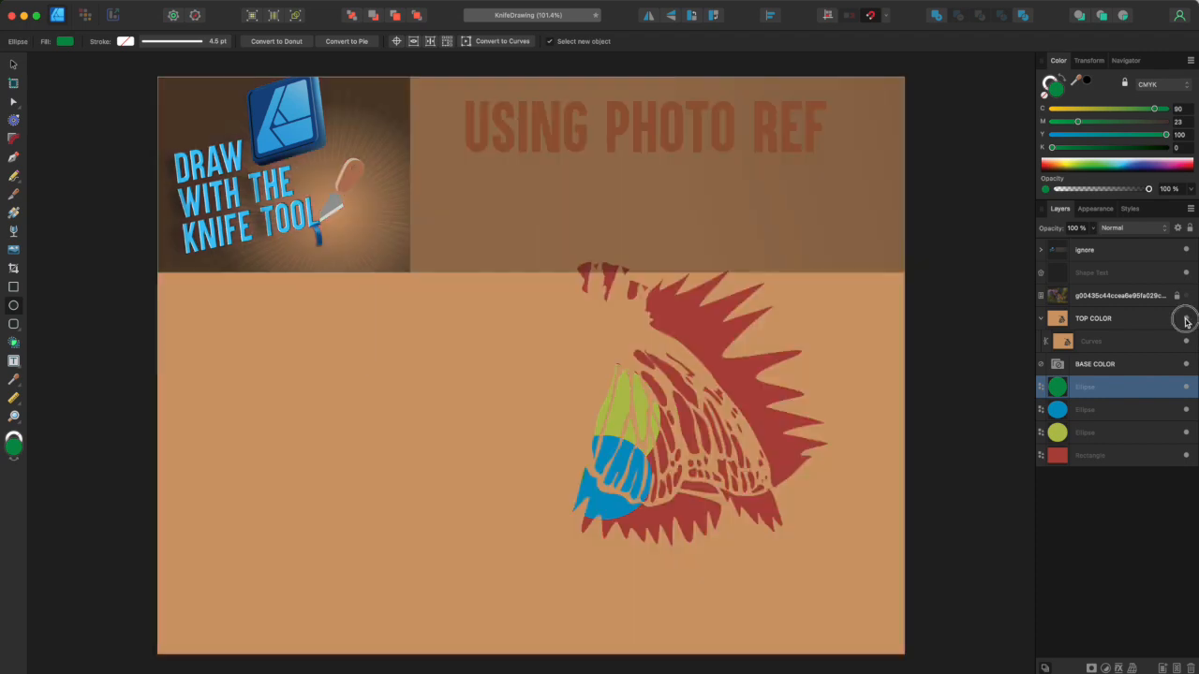
pyautogui.keyDown('shift'); pyautogui.click(1069, 427); pyautogui.keyUp('shift')
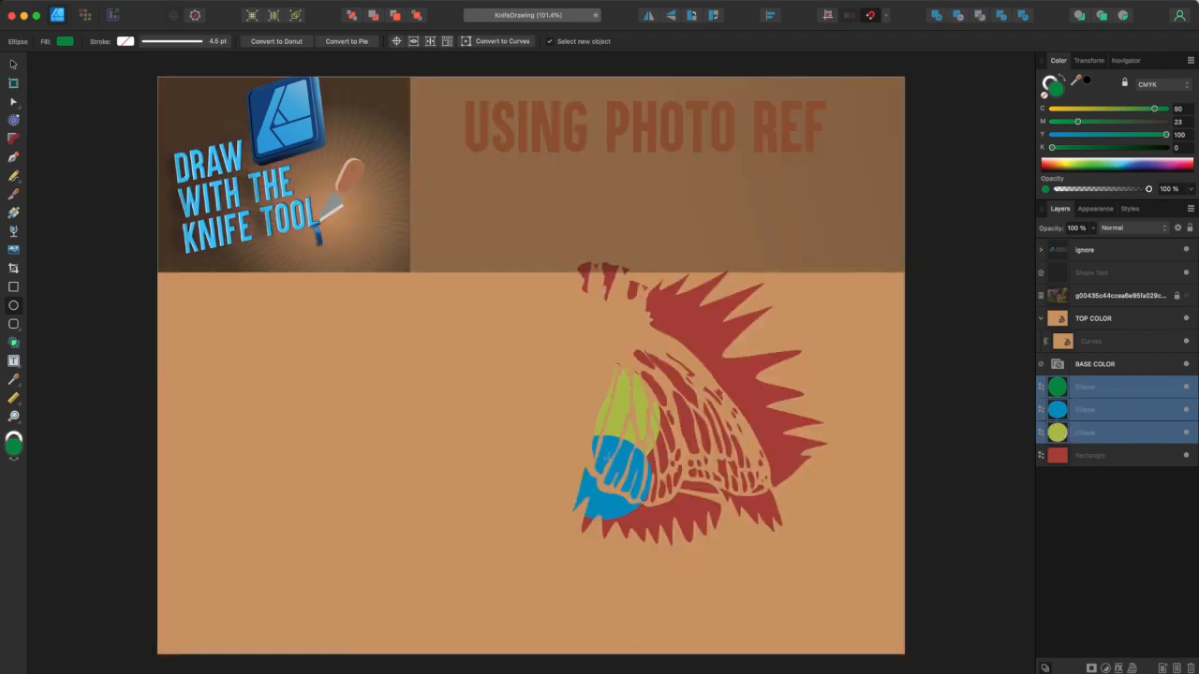
pyautogui.press('v')
pyautogui.moveTo(603, 492); pyautogui.dragTo(648, 419)
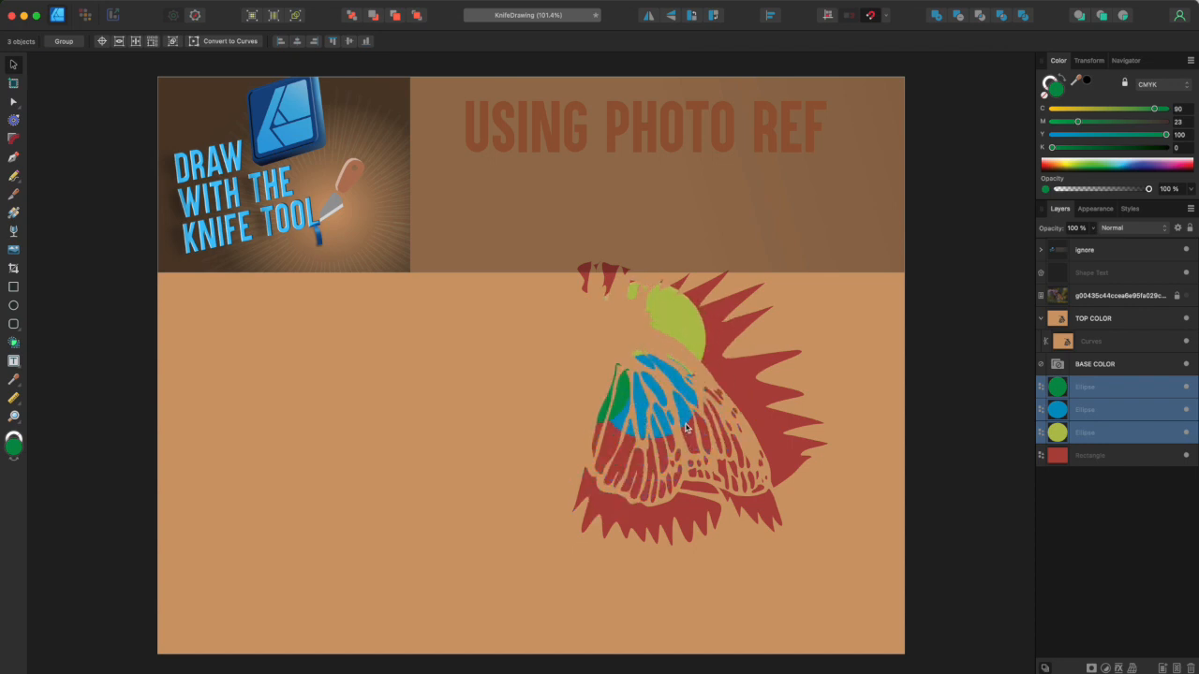
pyautogui.moveTo(687, 431); pyautogui.dragTo(740, 459)
pyautogui.moveTo(761, 333); pyautogui.dragTo(866, 244)
pyautogui.moveTo(760, 393); pyautogui.dragTo(687, 438)
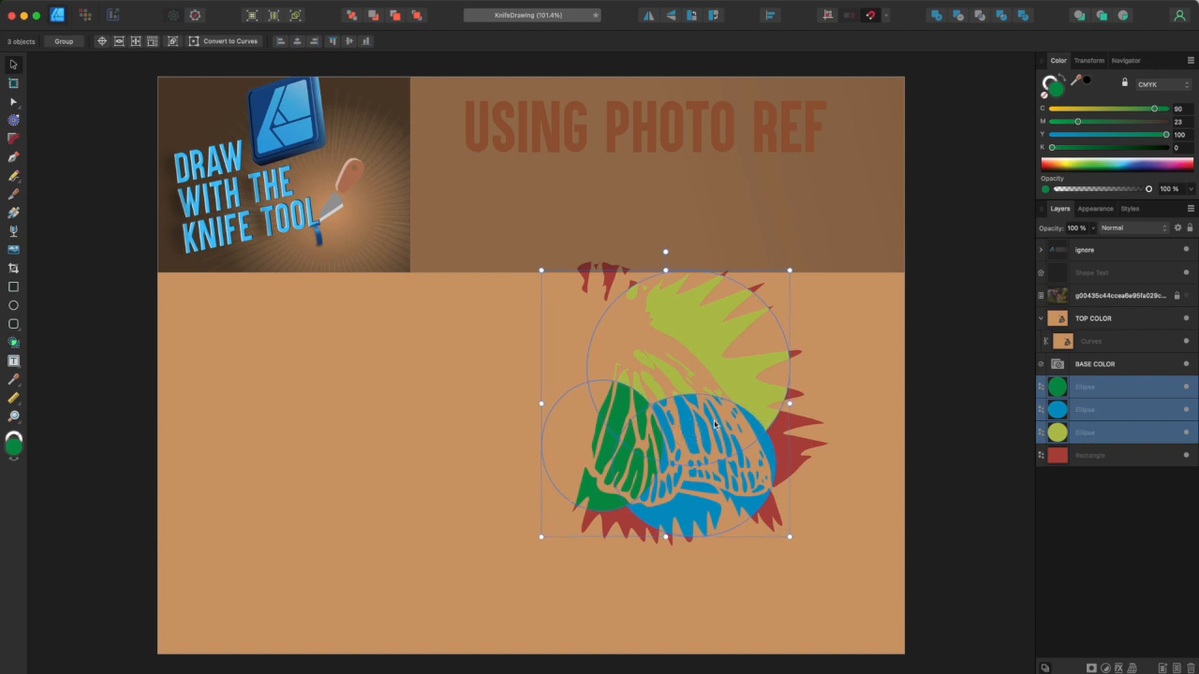
# Step: Set the three ellipses' opacity to 50% and apply a Gaussian Blur effect with a 30.4 px radius
pyautogui.click(1093, 229)
pyautogui.moveTo(1093, 240); pyautogui.dragTo(1040, 242)
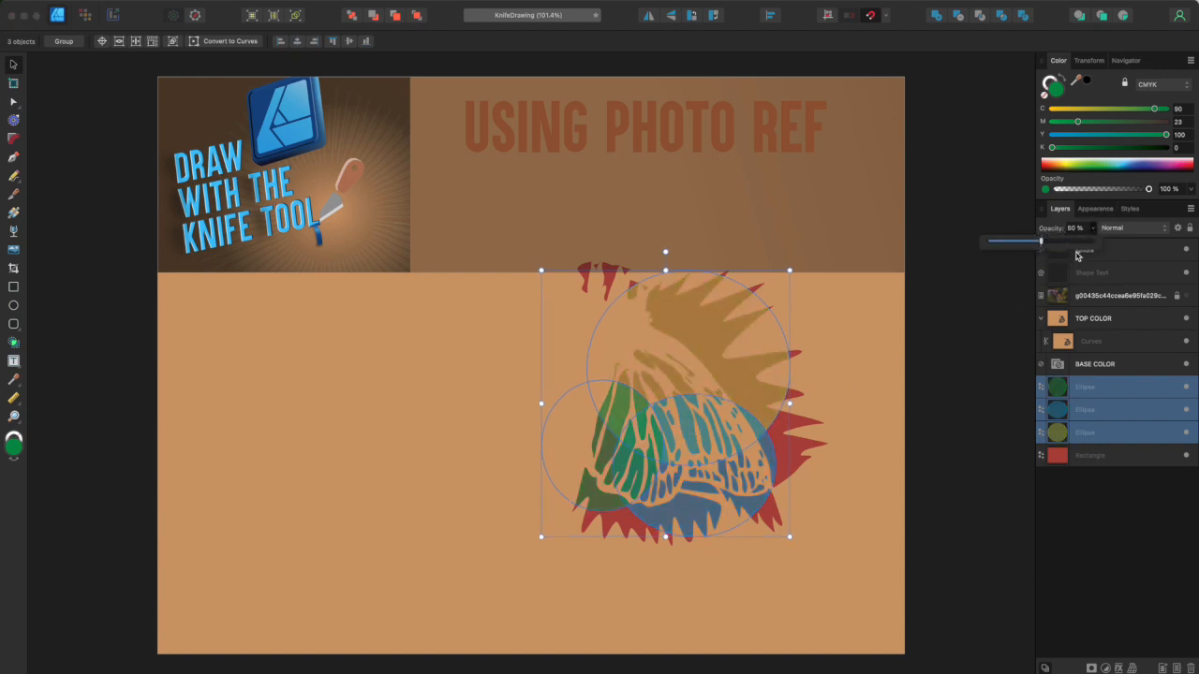
pyautogui.click(1118, 667)
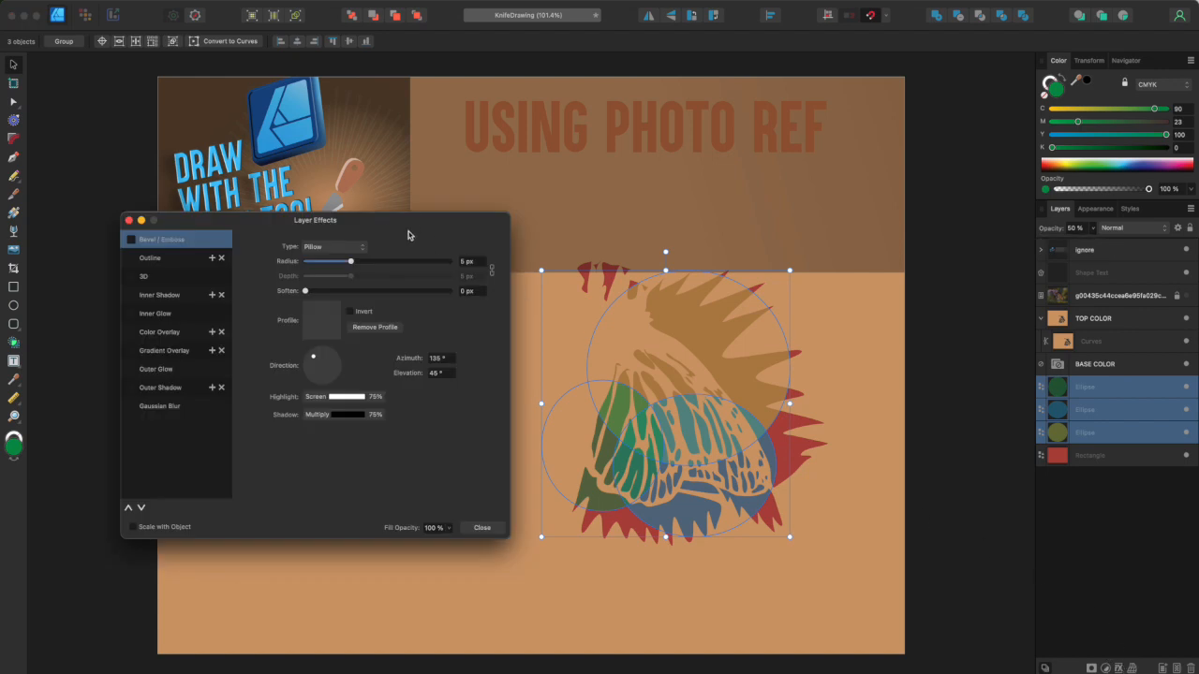
pyautogui.click(132, 408)
pyautogui.click(147, 409)
pyautogui.moveTo(312, 252); pyautogui.dragTo(402, 249)
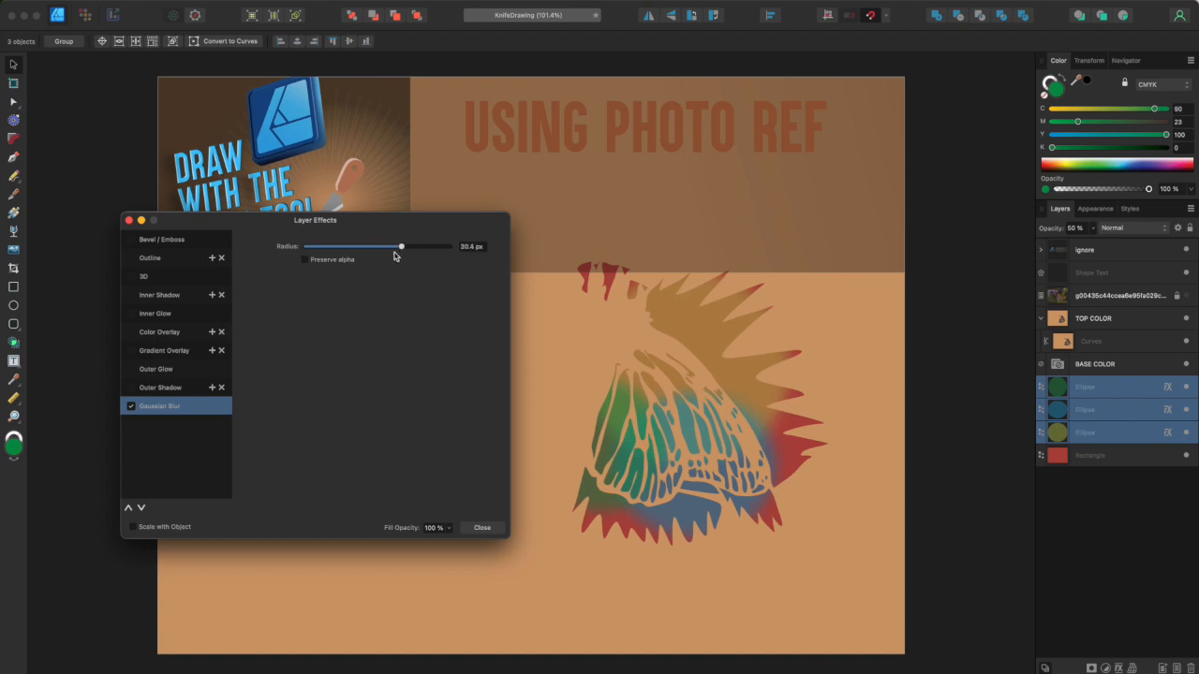
pyautogui.click(129, 220)
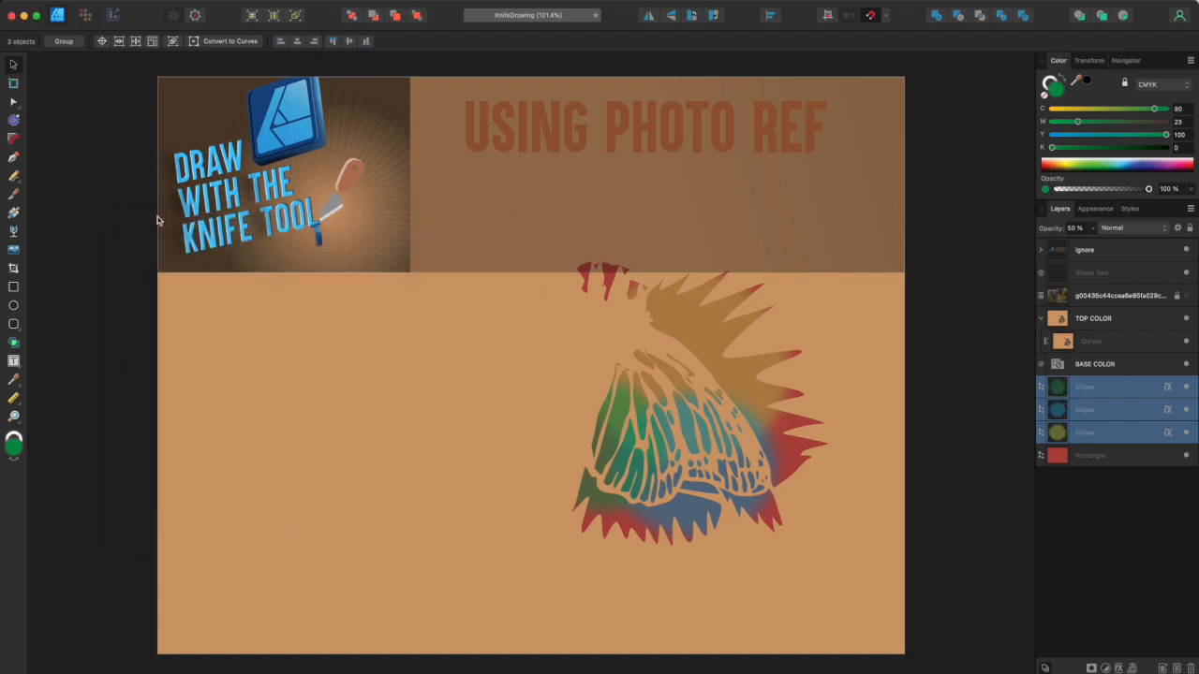
# Step: Set the blend mode of the three ellipses to Color Dodge
pyautogui.click(1123, 229)
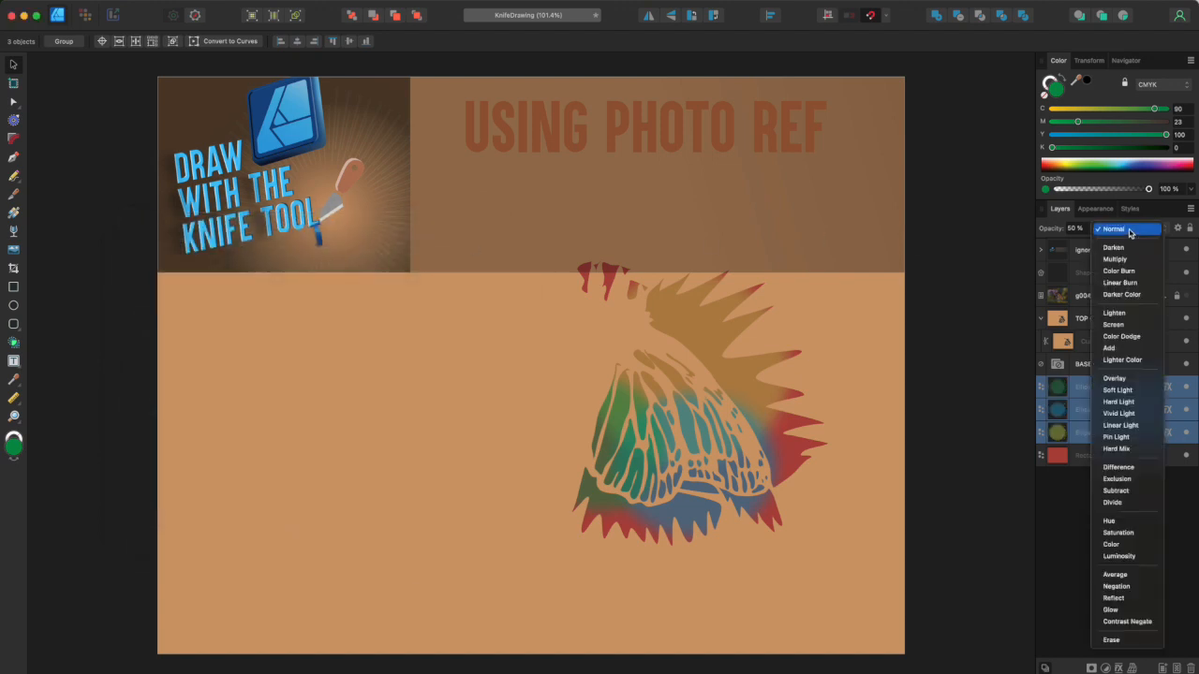
pyautogui.click(1131, 339)
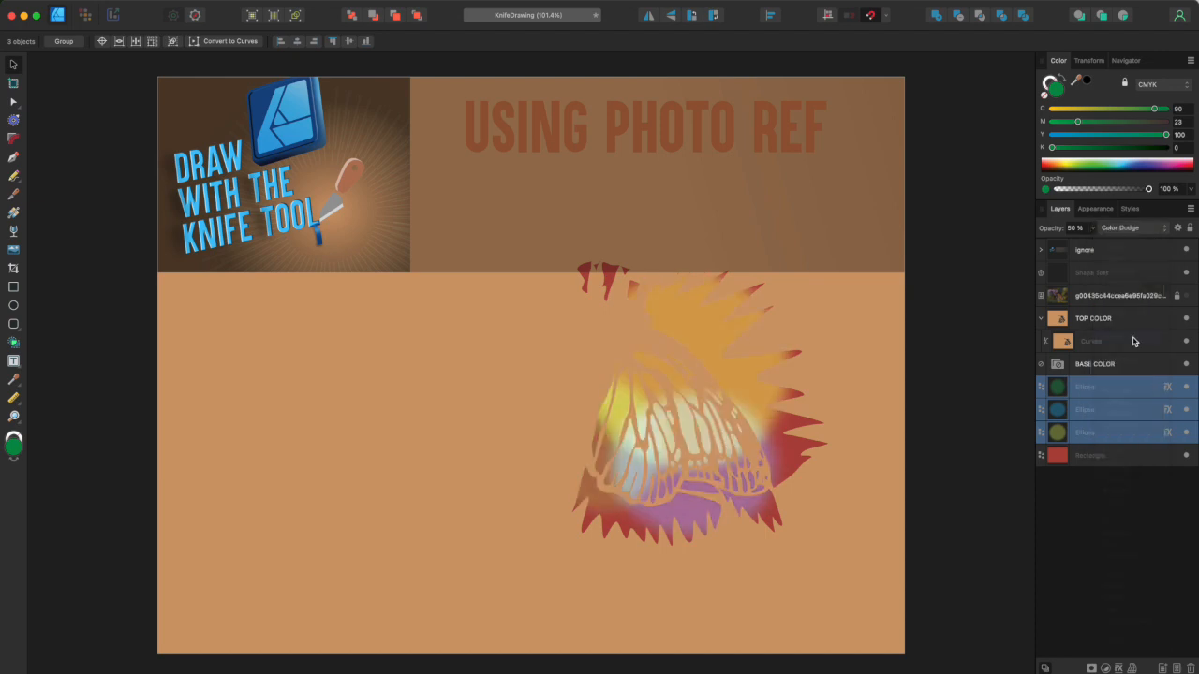
# Step: Add an outer shadow to the TOP COLOR cutout curves with 100% opacity, 18.1 px radius and 15.8 px offset
pyautogui.click(1086, 343)
pyautogui.moveTo(815, 319)
pyautogui.mouseDown()
pyautogui.moveTo(830, 348)
pyautogui.moveTo(831, 290)
pyautogui.moveTo(762, 300)
pyautogui.moveTo(735, 323)
pyautogui.moveTo(840, 305)
pyautogui.moveTo(816, 321)
pyautogui.moveTo(837, 321)
pyautogui.moveTo(826, 320)
pyautogui.mouseUp()
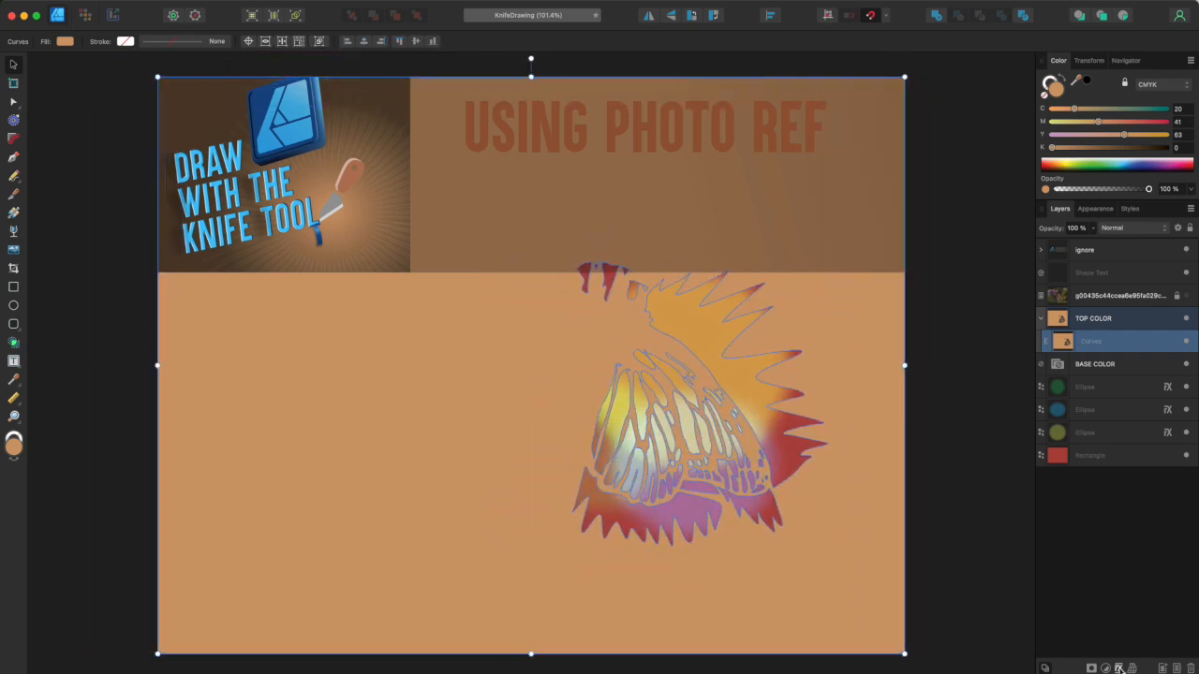
pyautogui.click(1117, 667)
pyautogui.moveTo(412, 234); pyautogui.dragTo(422, 270)
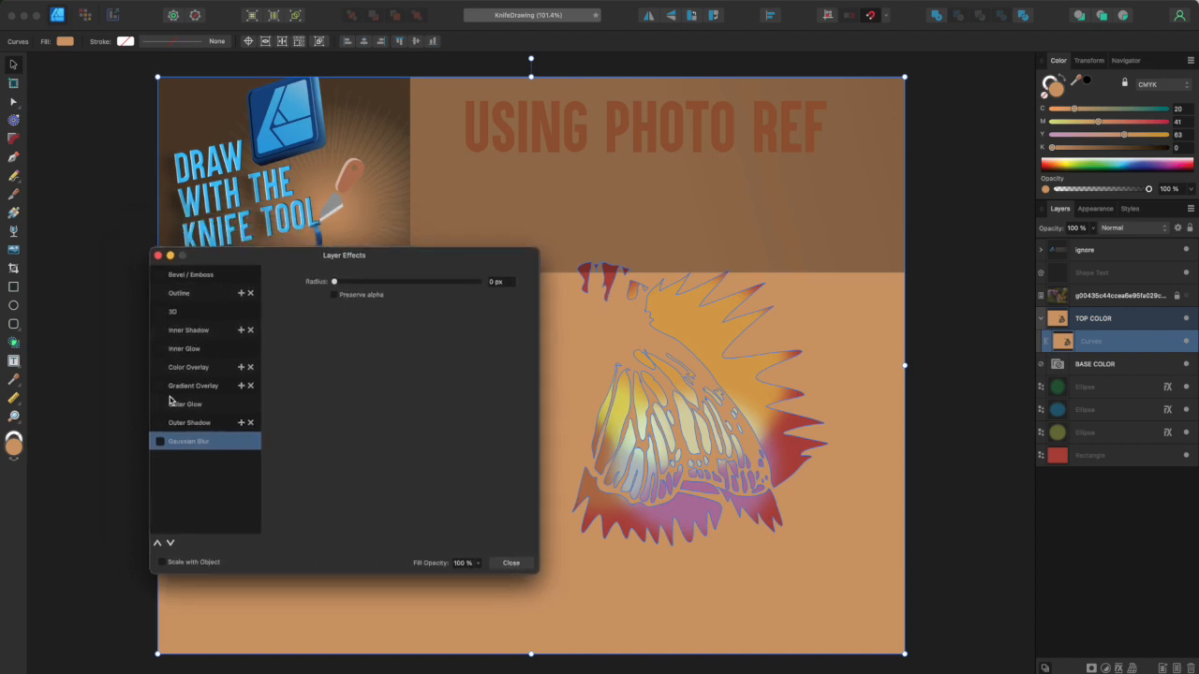
pyautogui.click(178, 426)
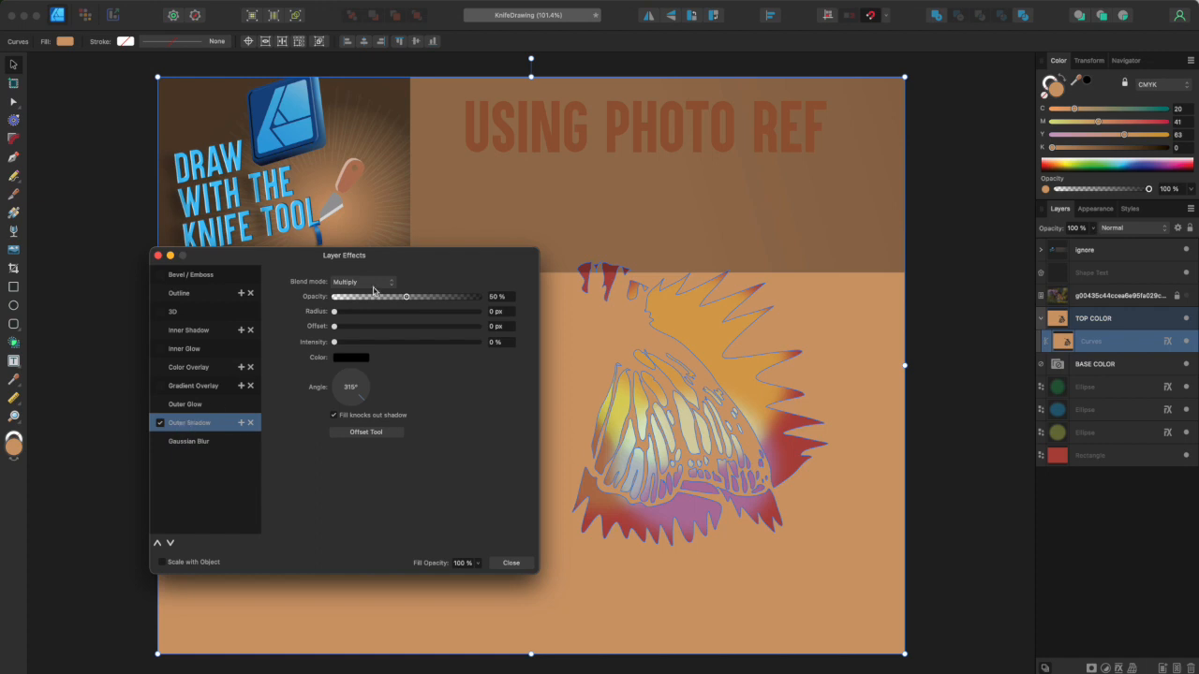
pyautogui.moveTo(336, 325)
pyautogui.mouseDown()
pyautogui.moveTo(406, 330)
pyautogui.moveTo(417, 343)
pyautogui.moveTo(407, 330)
pyautogui.mouseUp()
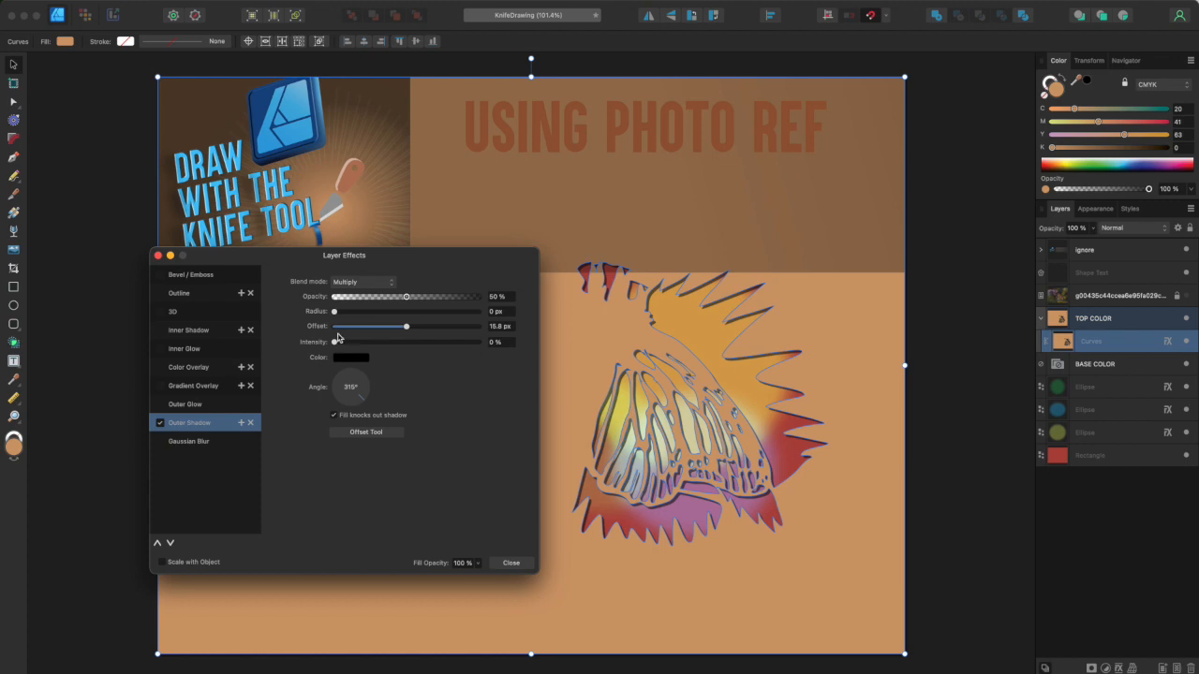
pyautogui.moveTo(405, 297)
pyautogui.mouseDown()
pyautogui.moveTo(403, 312)
pyautogui.moveTo(341, 312)
pyautogui.moveTo(409, 313)
pyautogui.moveTo(412, 328)
pyautogui.moveTo(396, 297)
pyautogui.mouseUp()
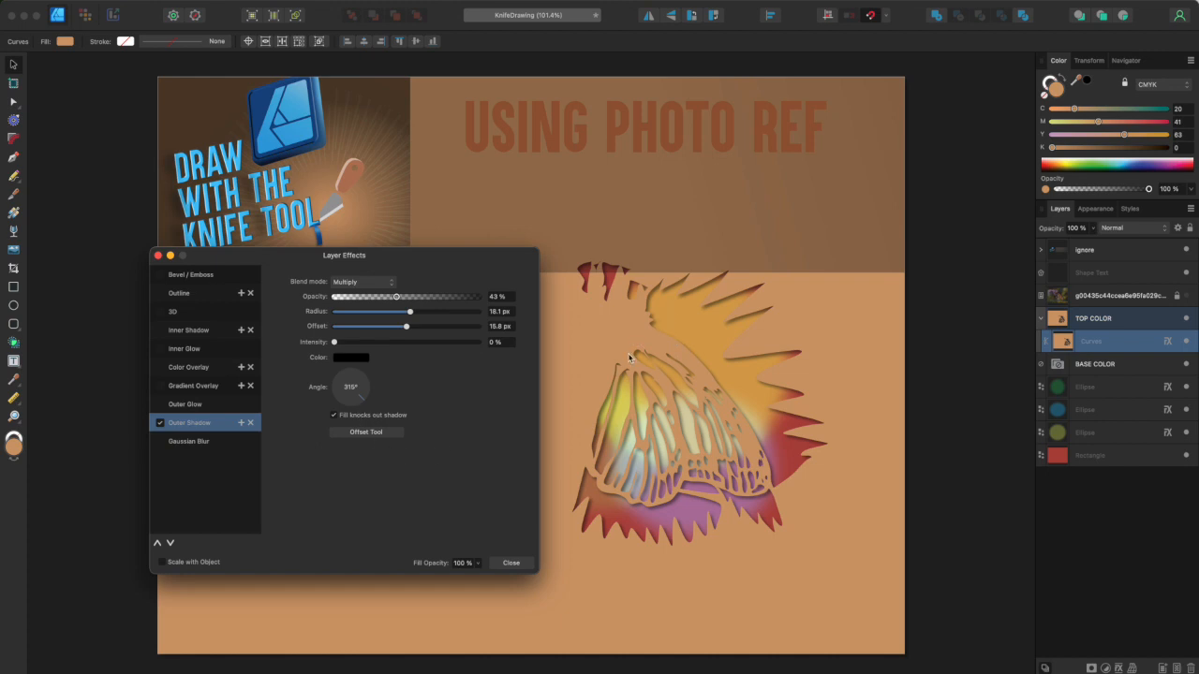
pyautogui.moveTo(658, 346); pyautogui.dragTo(662, 340)
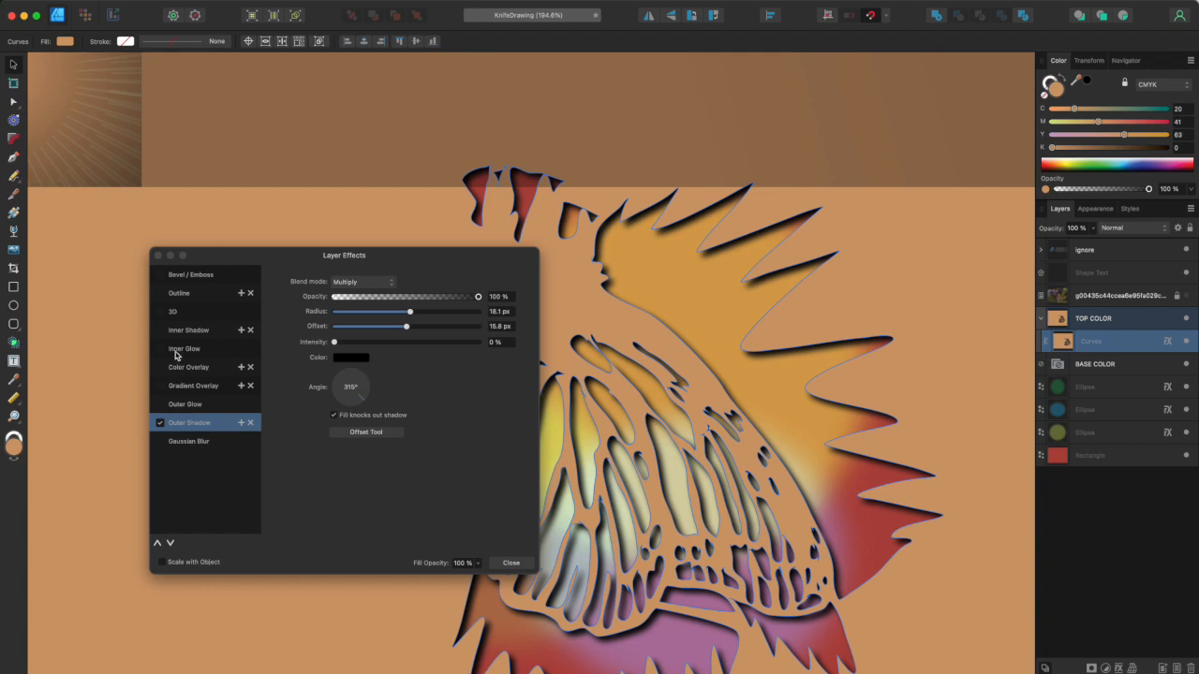
# Step: Add a thin white inner glow to the cutout curves in Screen mode with 91% intensity, a small radius and reduced opacity
pyautogui.click(166, 353)
pyautogui.click(178, 356)
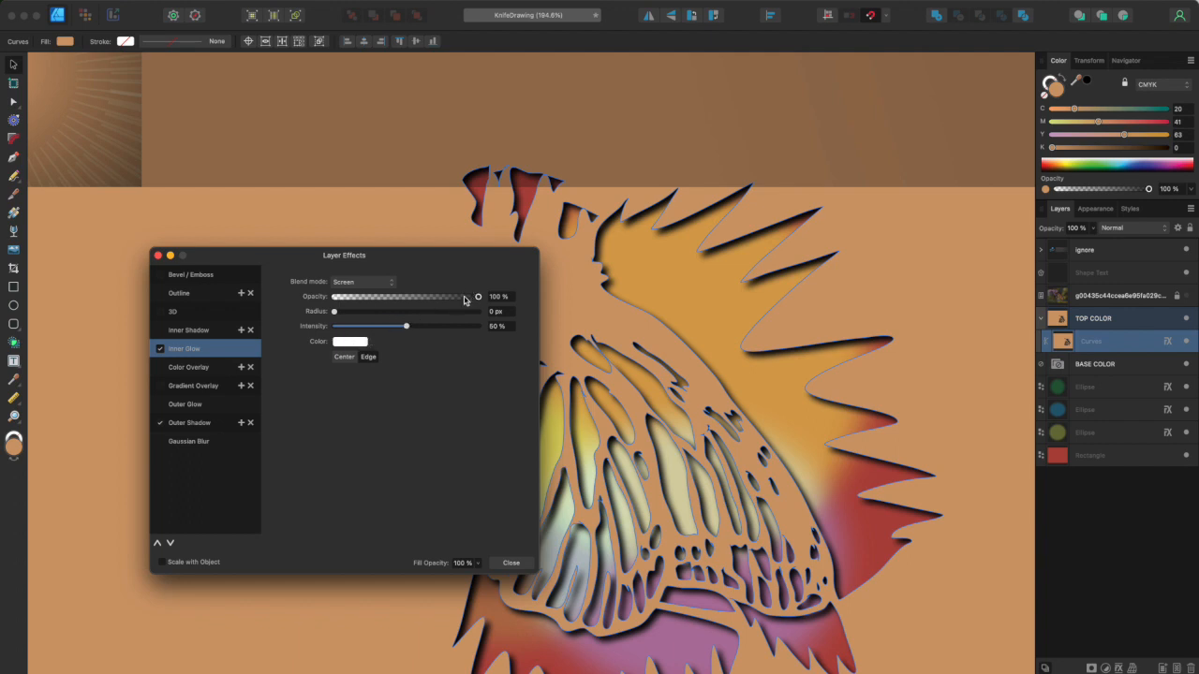
pyautogui.moveTo(406, 326); pyautogui.dragTo(466, 326)
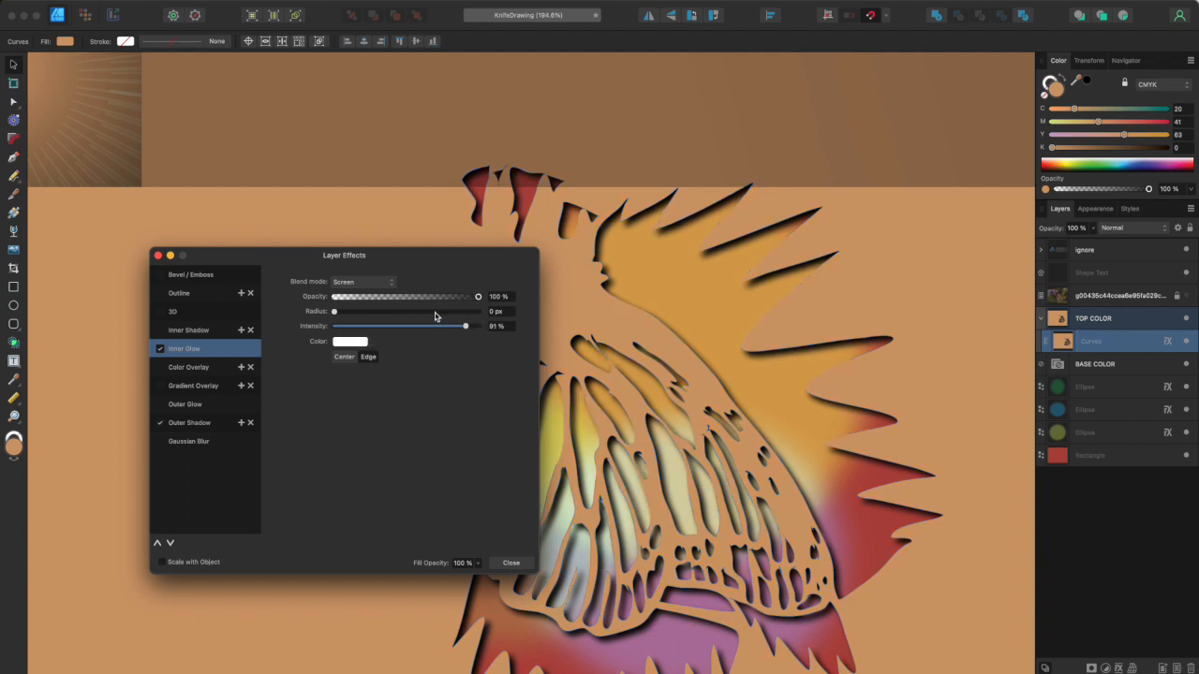
pyautogui.moveTo(339, 316); pyautogui.dragTo(389, 315)
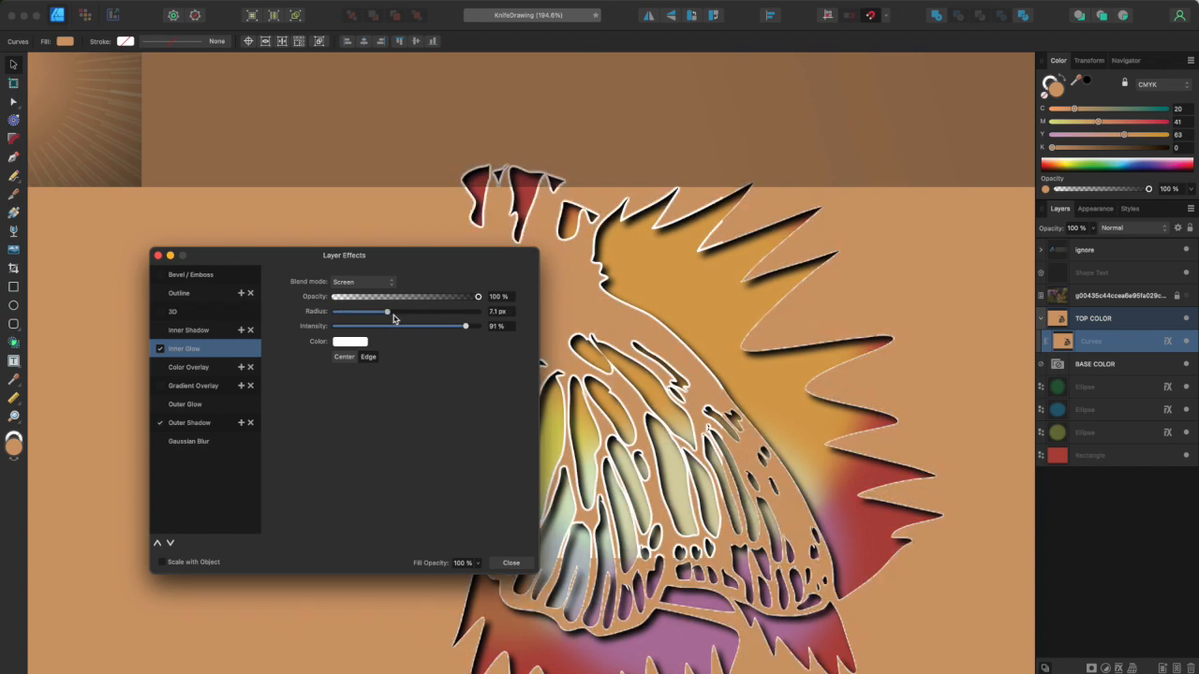
pyautogui.moveTo(378, 316); pyautogui.dragTo(367, 322)
pyautogui.moveTo(475, 300); pyautogui.dragTo(425, 302)
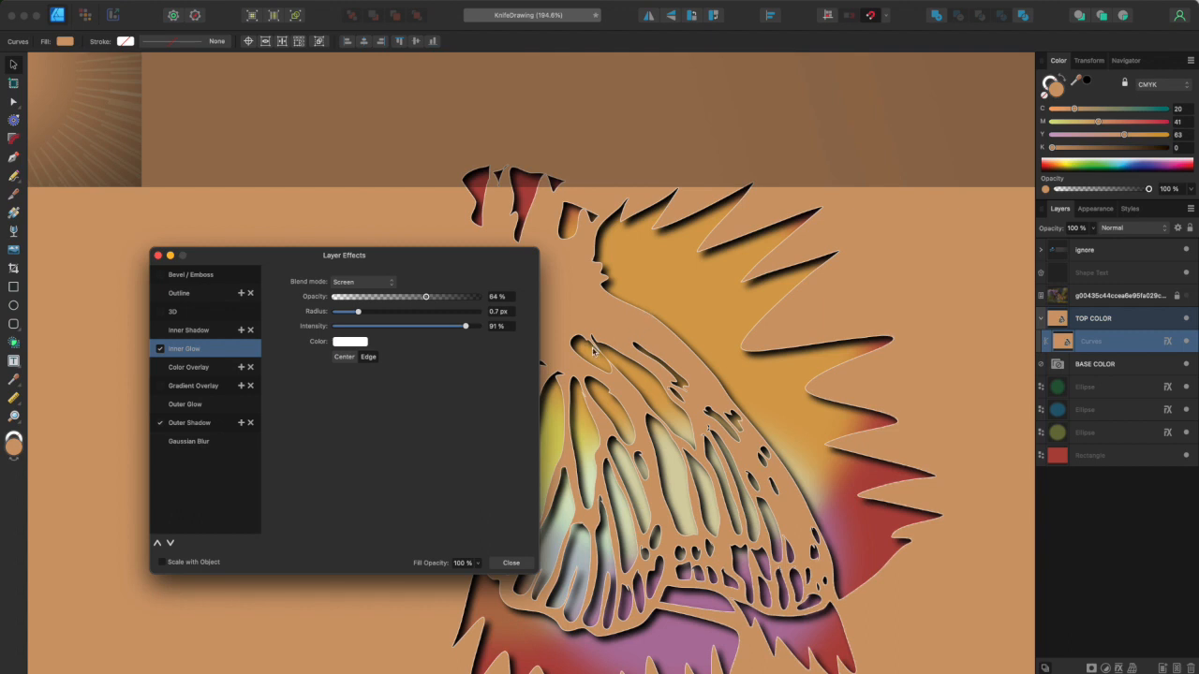
pyautogui.moveTo(431, 300); pyautogui.dragTo(403, 303)
pyautogui.moveTo(372, 312)
pyautogui.mouseDown()
pyautogui.moveTo(391, 312)
pyautogui.moveTo(375, 312)
pyautogui.mouseUp()
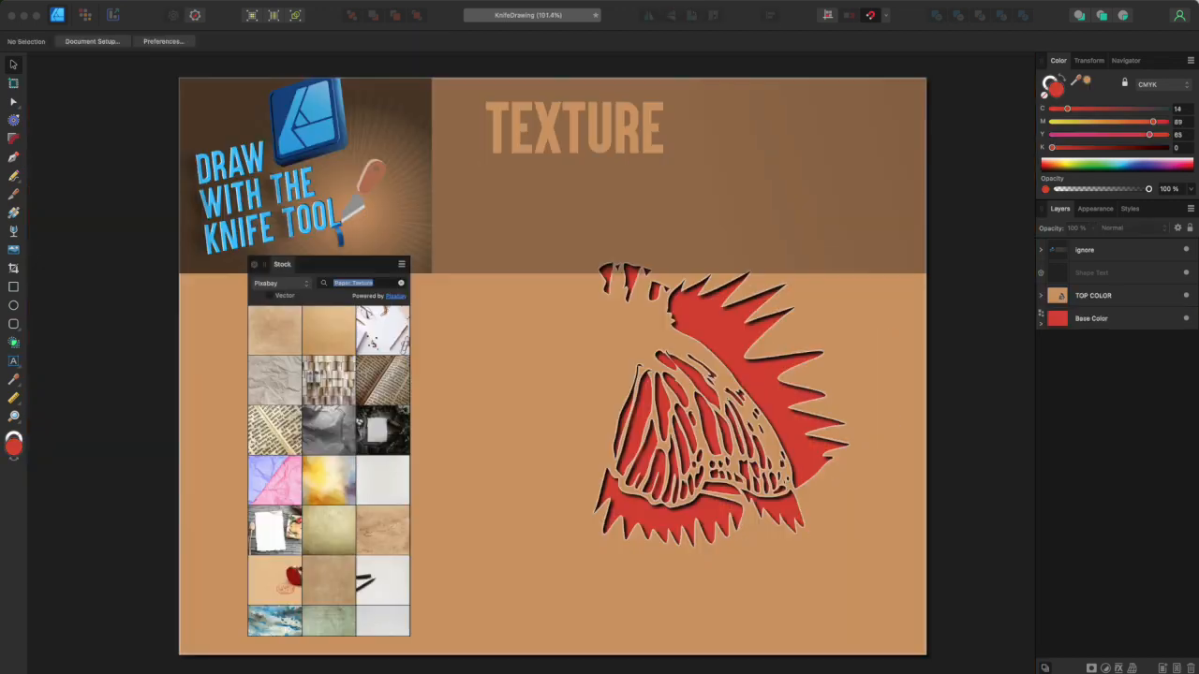
# Step: Place the green aged-paper image from the Pixabay "Paper Texture" stock results into the document
pyautogui.scroll(-3, 328, 468)
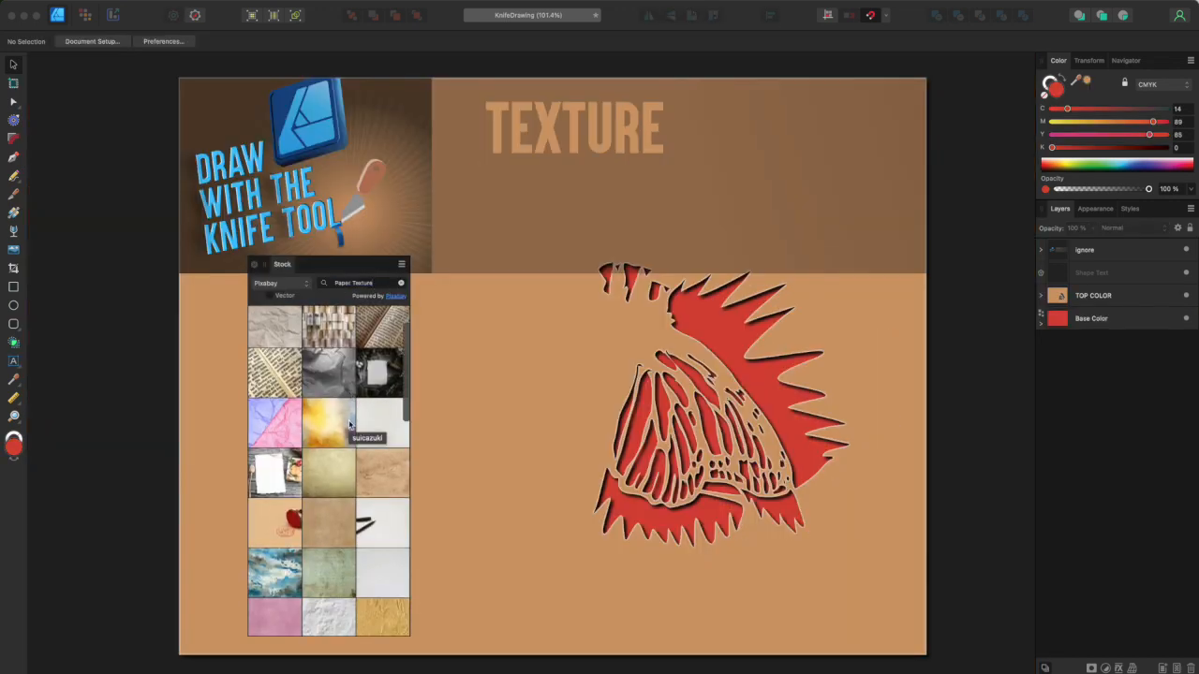
pyautogui.moveTo(329, 541); pyautogui.dragTo(554, 408)
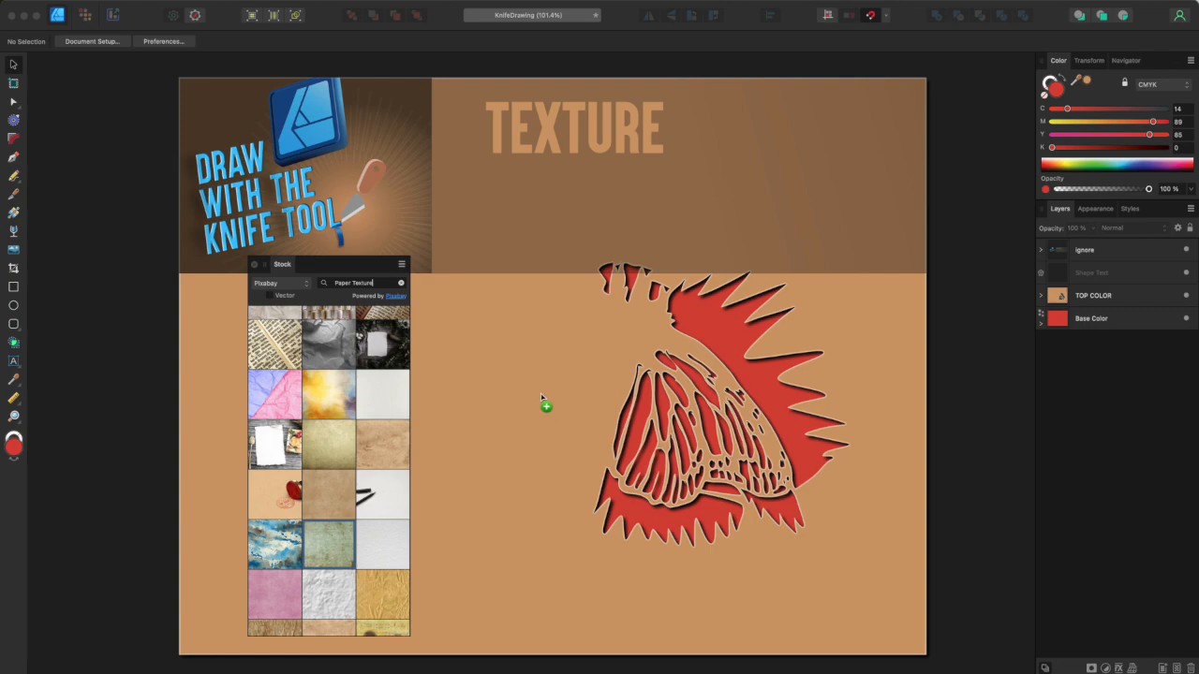
pyautogui.moveTo(541, 395); pyautogui.dragTo(539, 393)
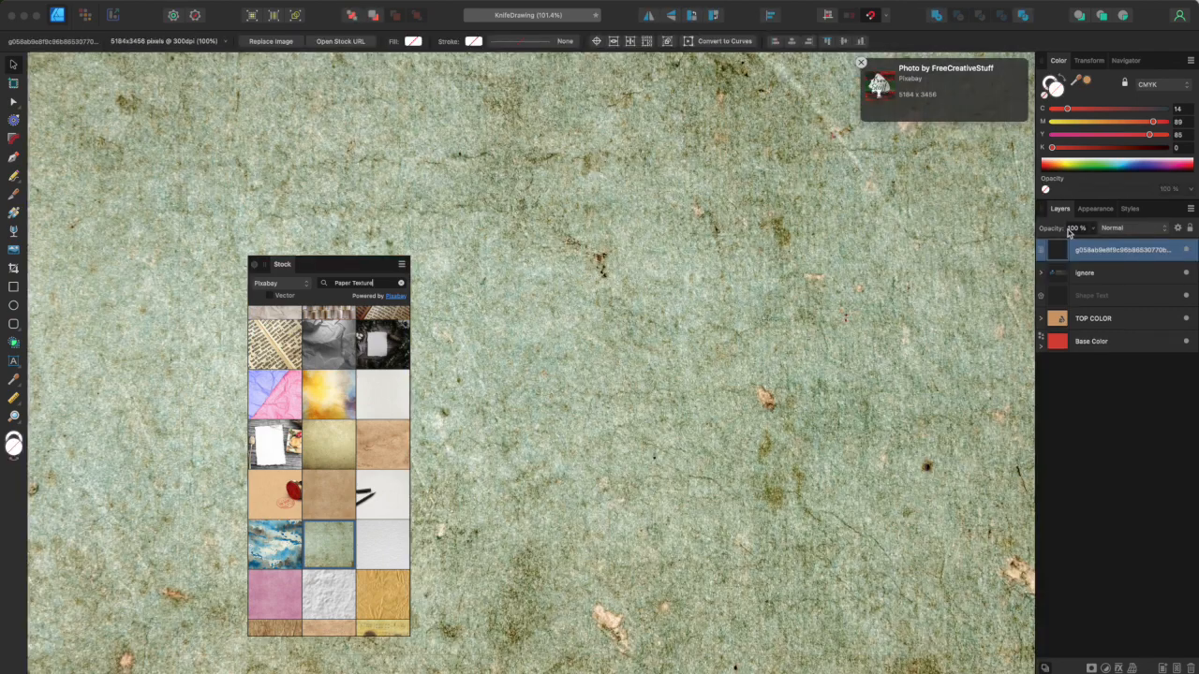
# Step: Move the texture image directly above TOP COLOR with the Multiply blend mode, and hide the ignore layer
pyautogui.moveTo(1062, 250); pyautogui.dragTo(1056, 305)
pyautogui.click(1187, 250)
pyautogui.click(1130, 229)
pyautogui.click(1124, 261)
# Step: Scale down and position the paper texture so it covers the whole page, and close the stock image browser
pyautogui.moveTo(993, 227); pyautogui.dragTo(841, 380)
pyautogui.moveTo(984, 162); pyautogui.dragTo(722, 402)
pyautogui.moveTo(600, 547); pyautogui.dragTo(800, 232)
pyautogui.scroll(-5, 166, 537)
pyautogui.moveTo(104, 627); pyautogui.dragTo(140, 575)
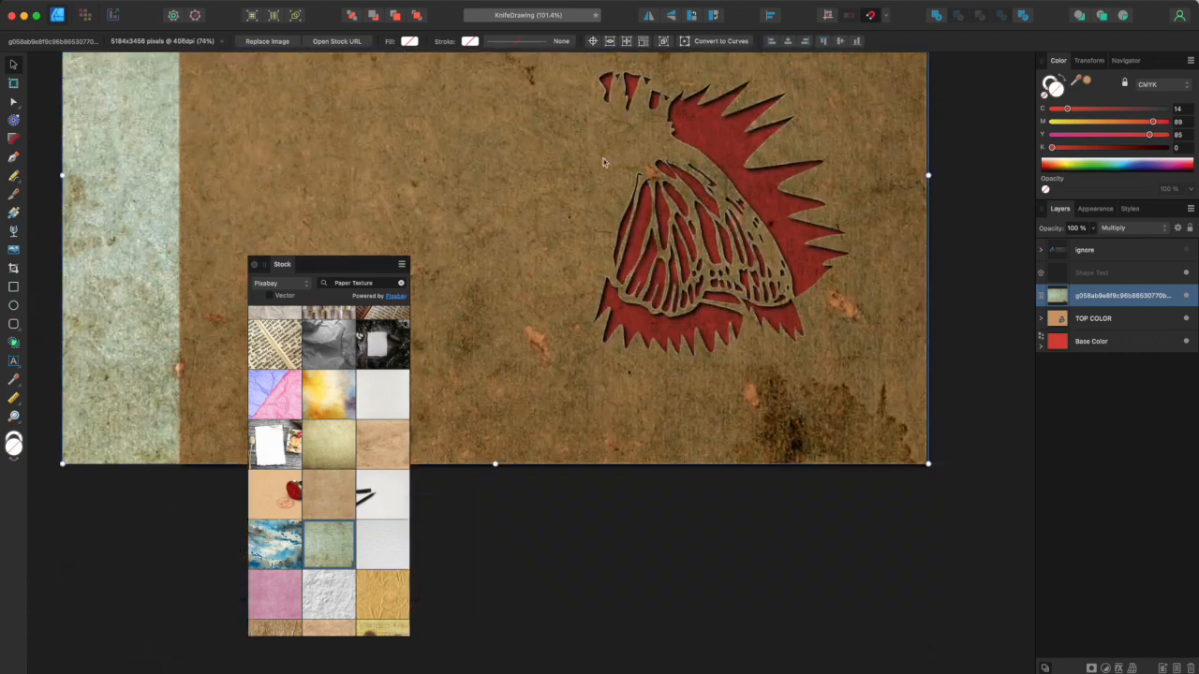
pyautogui.moveTo(483, 168); pyautogui.dragTo(579, 320)
pyautogui.click(255, 264)
# Step: Crop the paper texture to the page edges with the Vector Crop tool
pyautogui.moveTo(484, 209); pyautogui.dragTo(468, 297)
pyautogui.click(18, 269)
pyautogui.moveTo(142, 509); pyautogui.dragTo(261, 514)
pyautogui.moveTo(958, 455); pyautogui.dragTo(893, 379)
pyautogui.press('v')
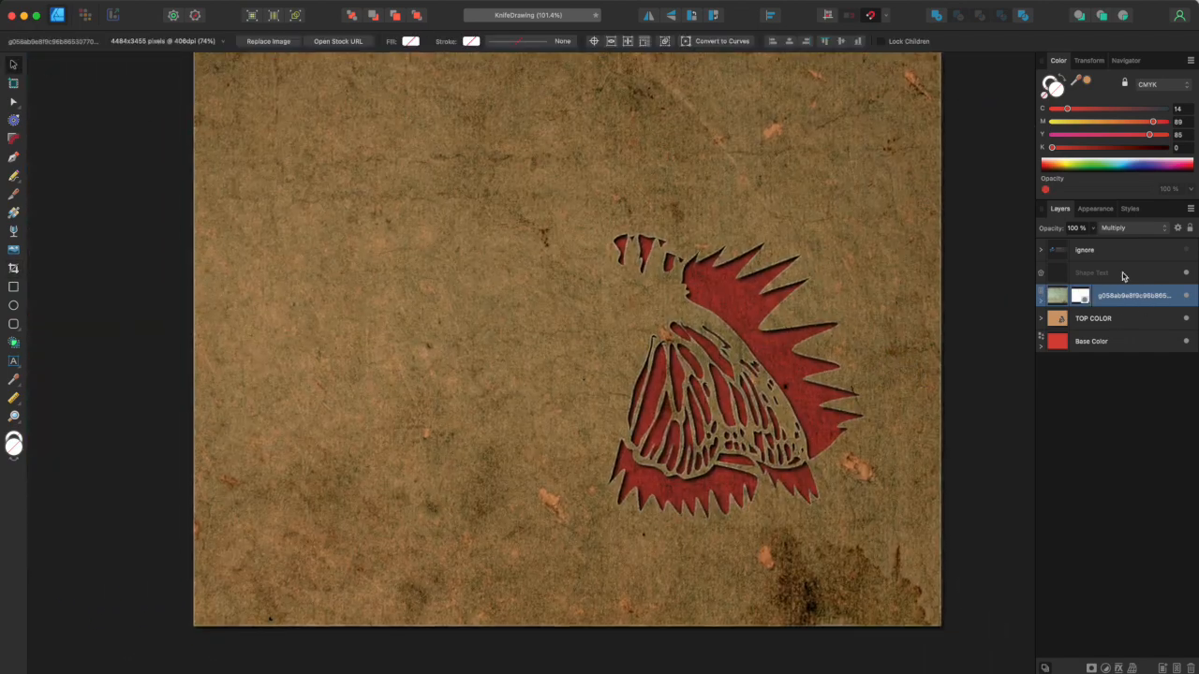
# Step: Set the texture's opacity to 66% and move it inside the TOP COLOR group above the cutout curves
pyautogui.click(1092, 228)
pyautogui.moveTo(1087, 243); pyautogui.dragTo(1057, 250)
pyautogui.moveTo(1056, 307)
pyautogui.mouseDown()
pyautogui.moveTo(1059, 335)
pyautogui.moveTo(1065, 304)
pyautogui.moveTo(1064, 316)
pyautogui.mouseUp()
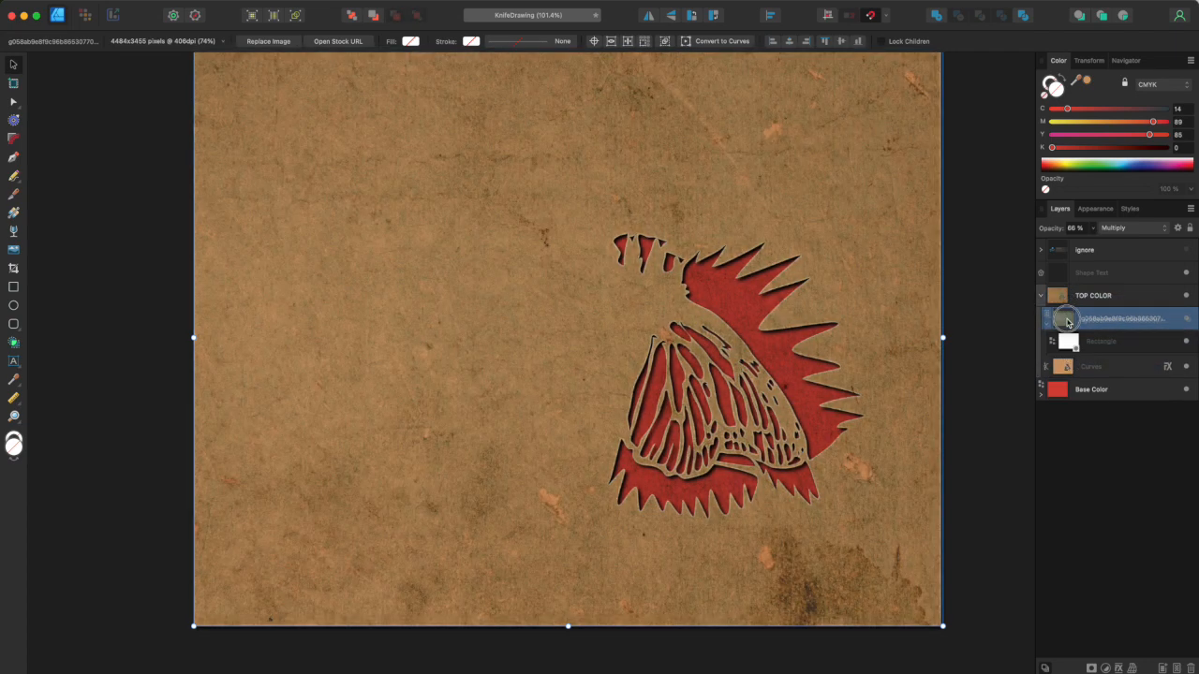
pyautogui.moveTo(1063, 325)
pyautogui.mouseDown()
pyautogui.moveTo(1048, 326)
pyautogui.moveTo(1058, 322)
pyautogui.mouseUp()
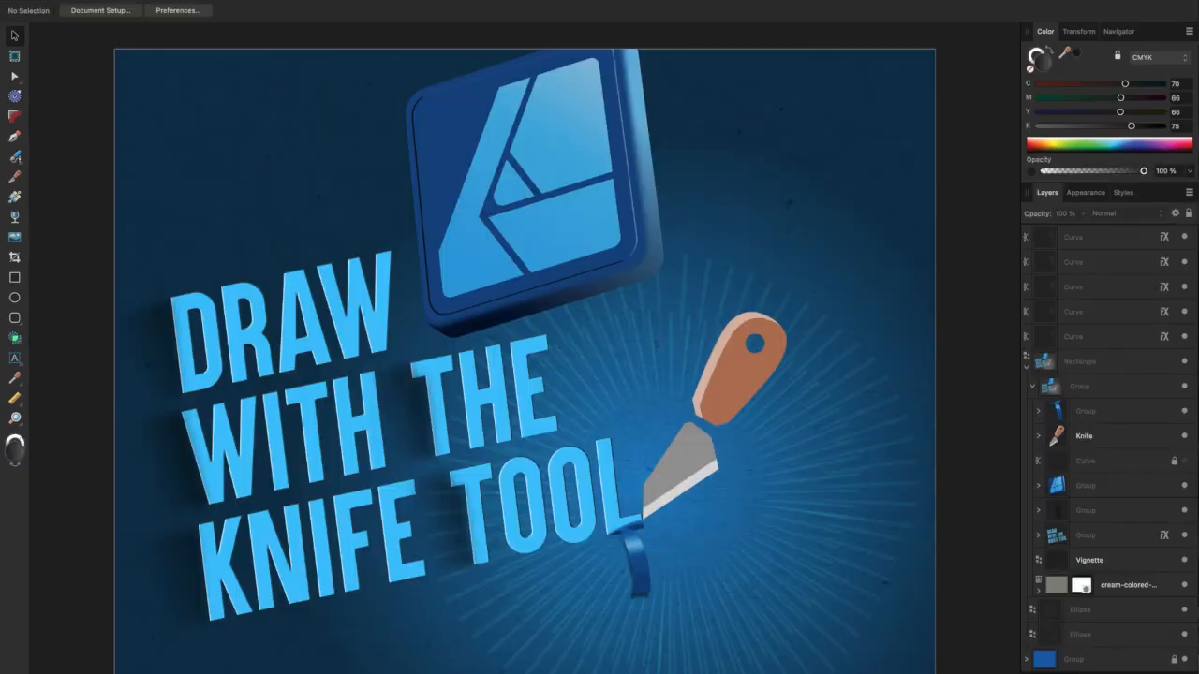